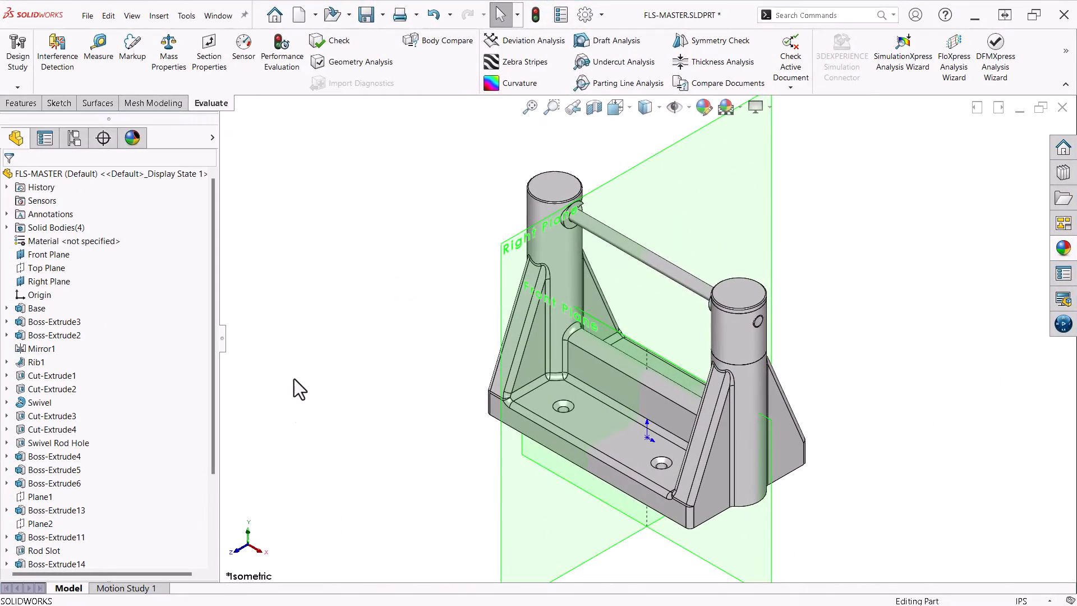
Step: Inspect the model from the front and the right side, returning to the isometric view
left_click(232, 554)
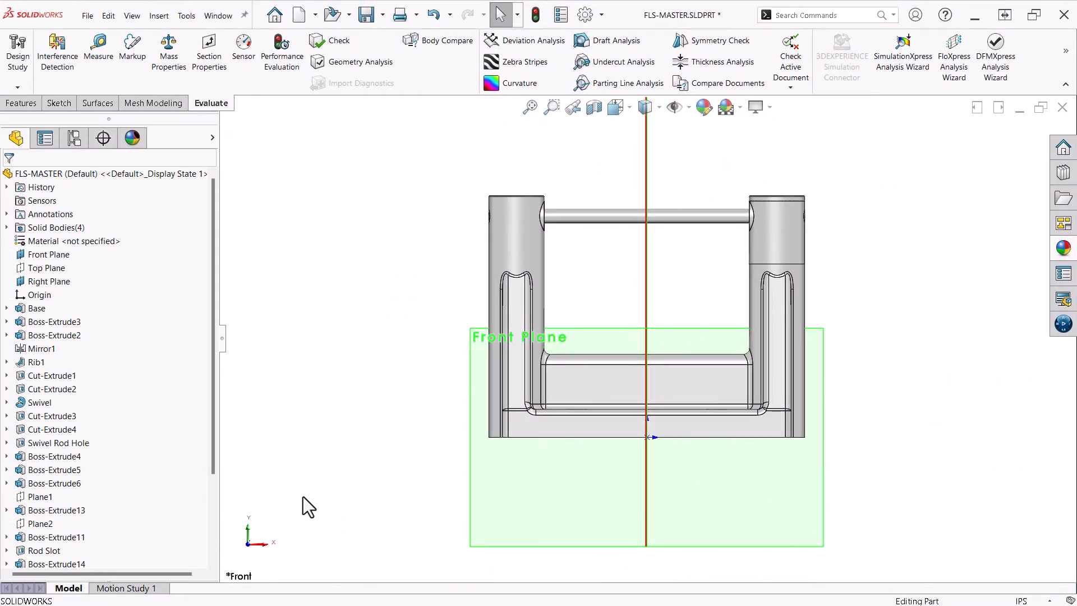
left_click(267, 546)
right_click_drag(300, 451, 361, 396)
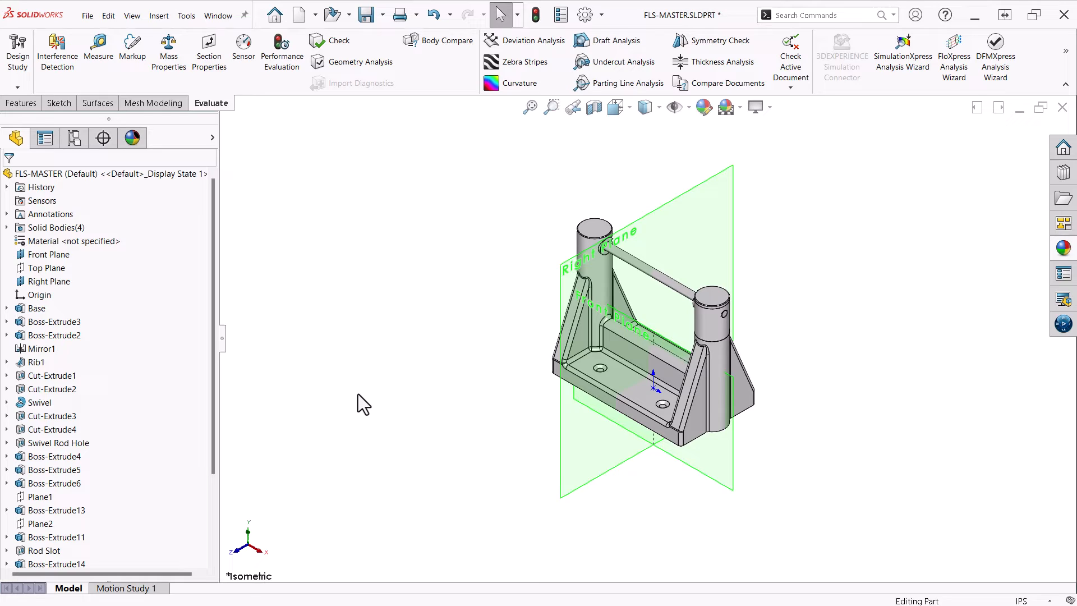
Step: Hide the Front Plane and the Right Plane
left_click(46, 254)
left_click(33, 247)
left_click(49, 281)
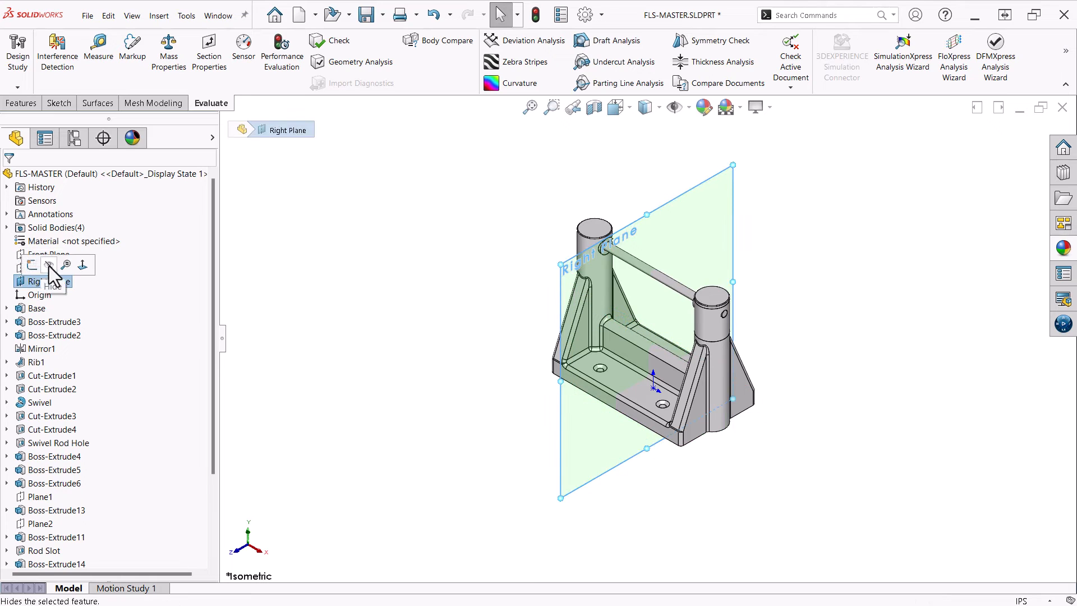
left_click(31, 276)
key("f")
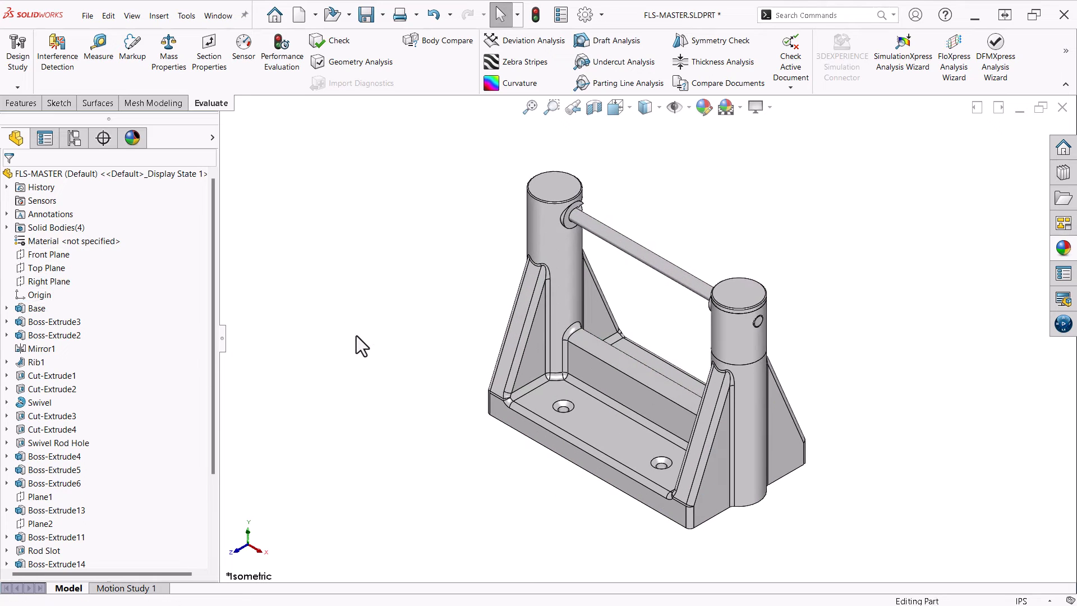
Step: Roll the feature history back to just after the Base feature and display the base's dimensions
left_click_drag(212, 344, 212, 427)
left_click_drag(117, 557, 146, 207)
left_click(46, 200)
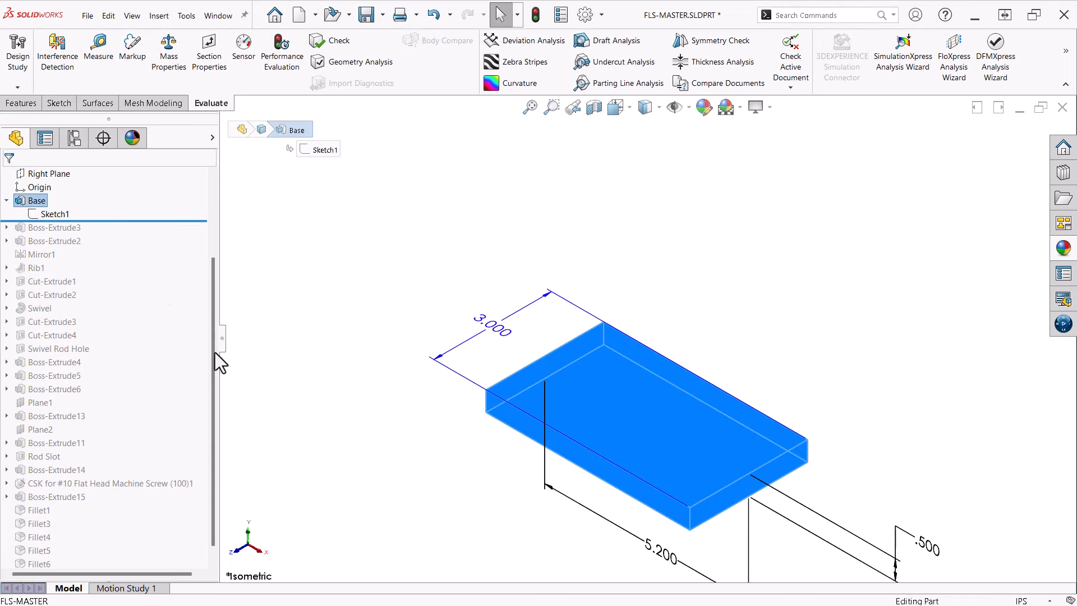
scroll(631, 533, "up", 3)
scroll(631, 534, "down", 2)
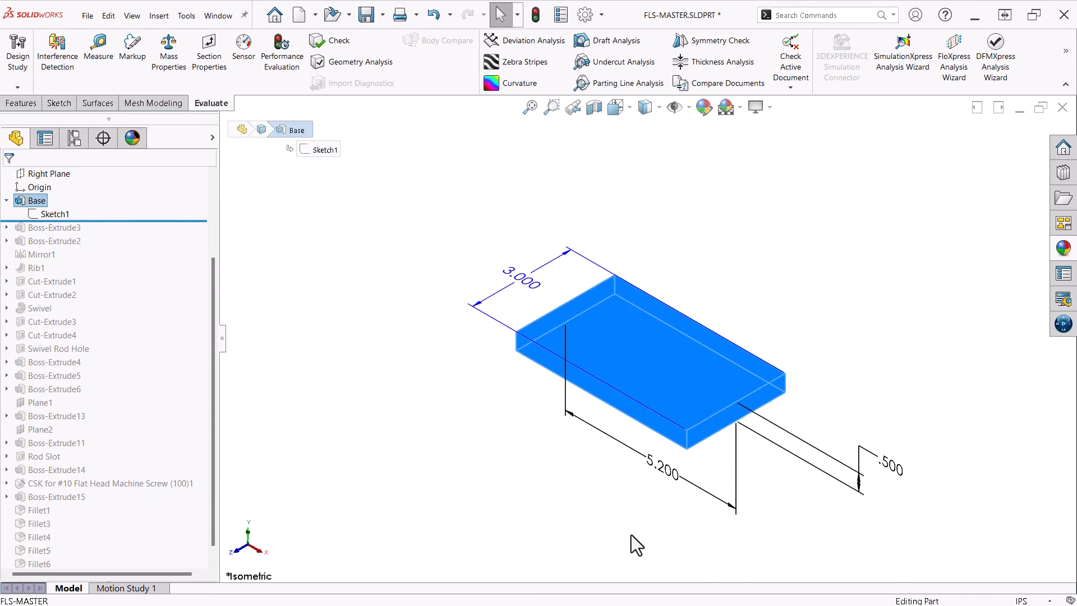
Step: Roll the history forward past Boss-Extrude3 and Boss-Extrude2, displaying the dimensions of each feature
left_click_drag(133, 221, 134, 232)
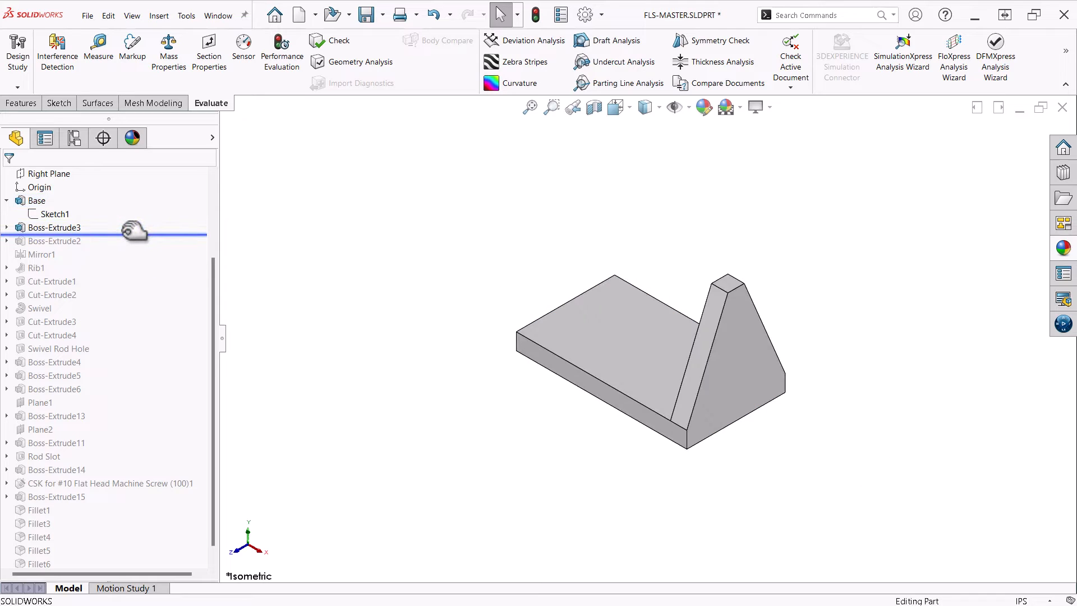
double_click(22, 227)
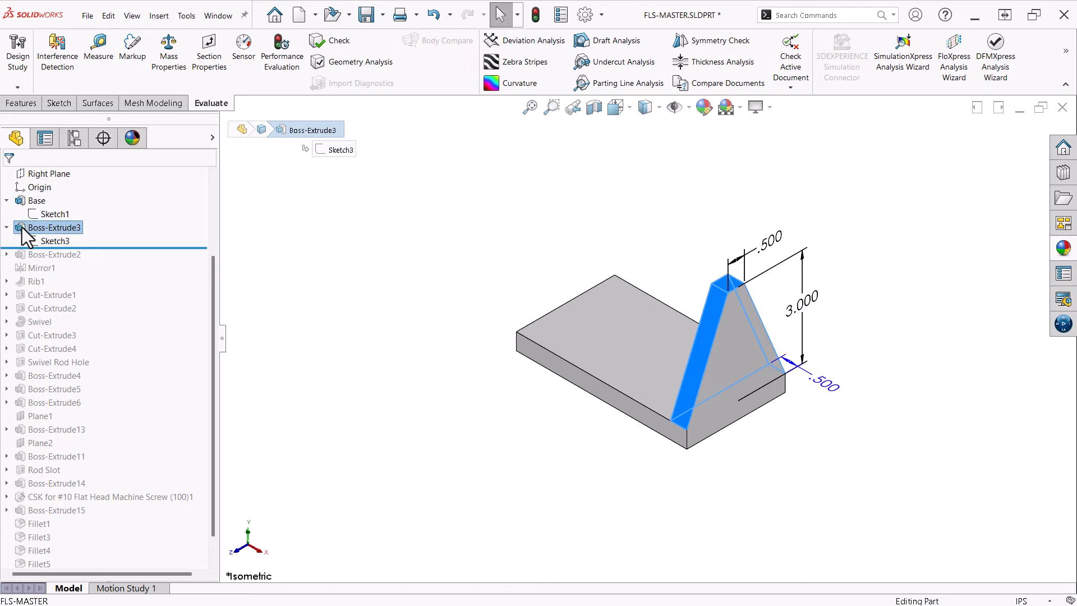
left_click_drag(110, 248, 111, 260)
double_click(20, 255)
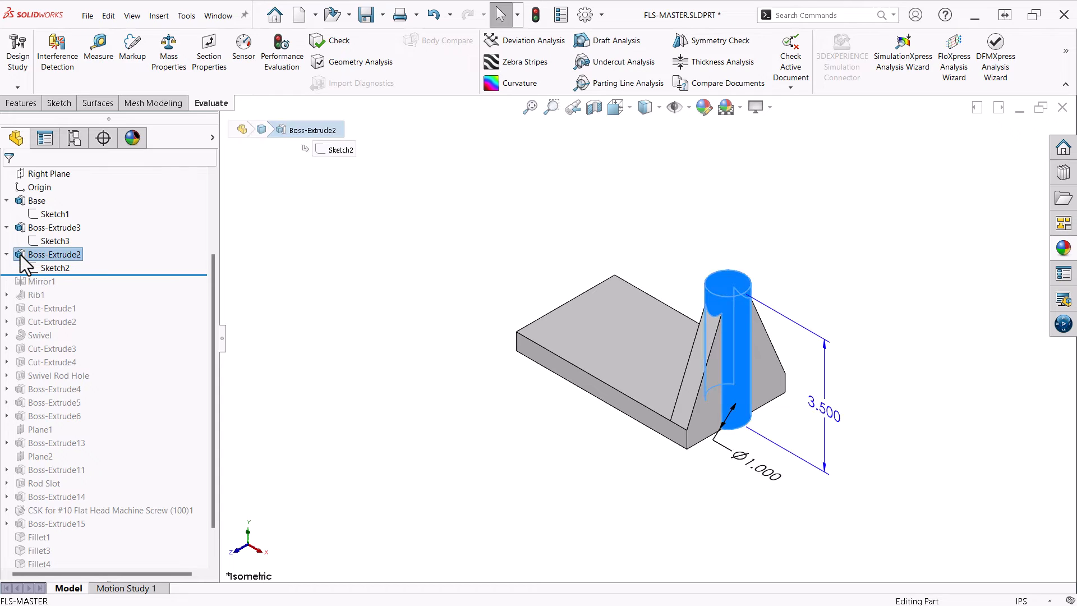
Step: Roll the history forward past Mirror1 and highlight the Right Plane that it mirrors about
left_click_drag(101, 275, 156, 268)
scroll(144, 269, "up", 3)
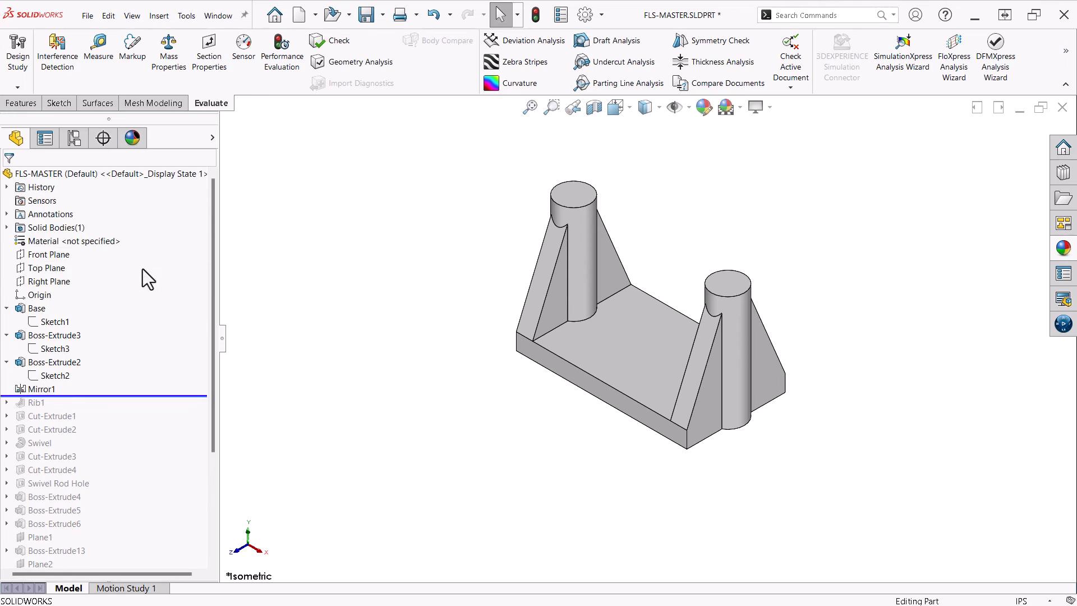
left_click(31, 280)
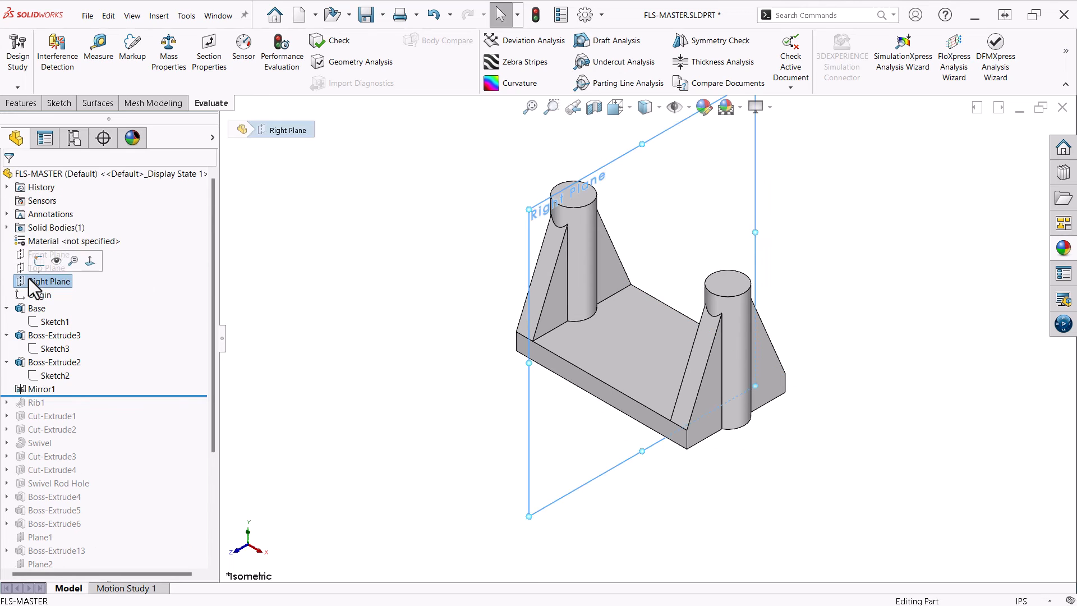
left_click(6, 308)
left_click(6, 322)
left_click(6, 335)
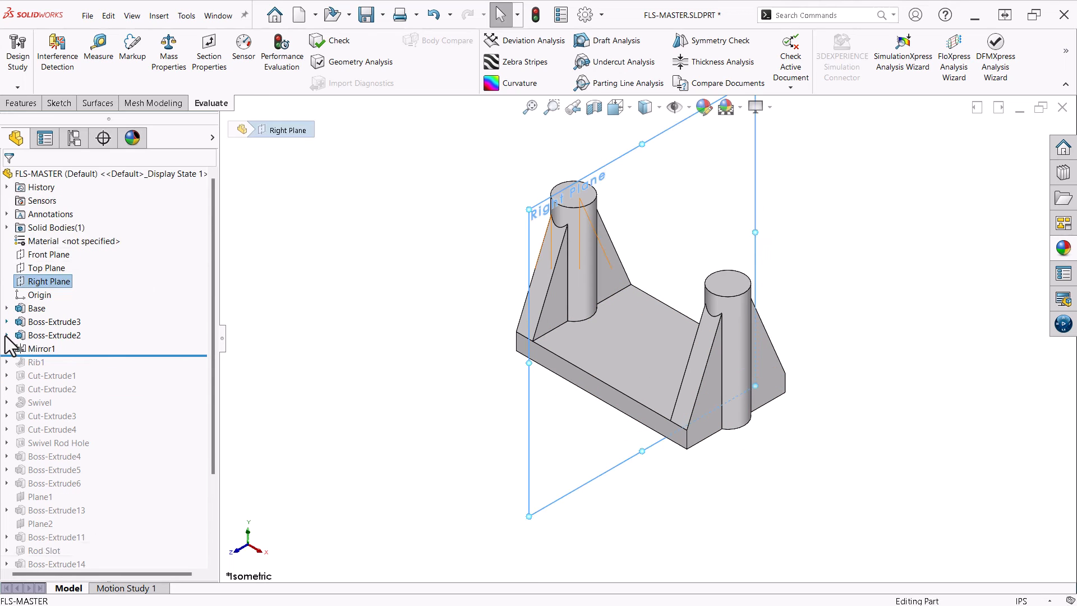
Step: Roll the history forward past Rib1 and show the sketch that defines the rib
left_click_drag(116, 350, 113, 366)
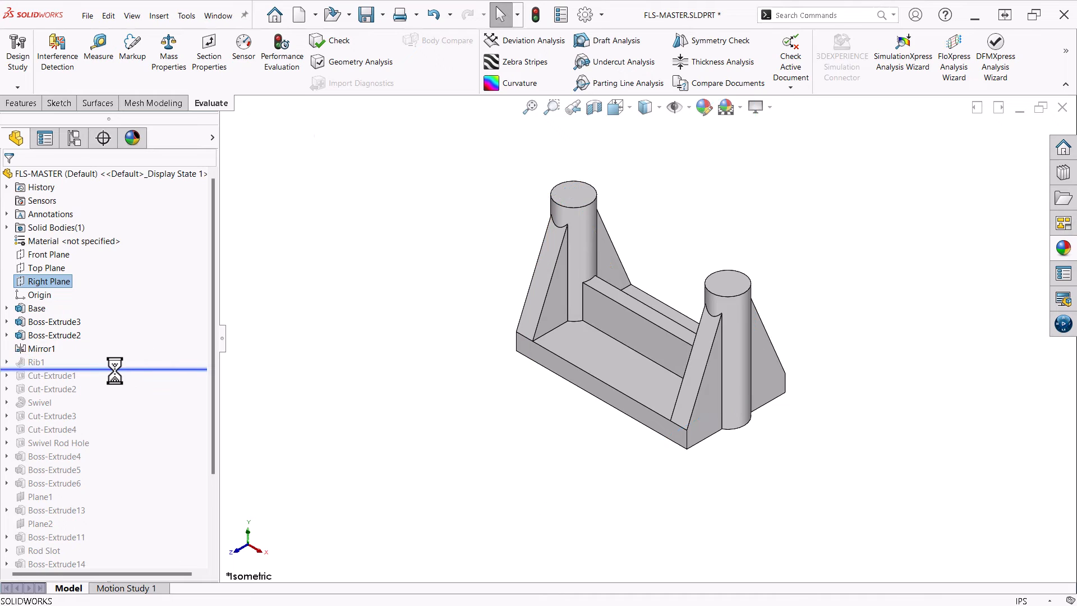
left_click(34, 375)
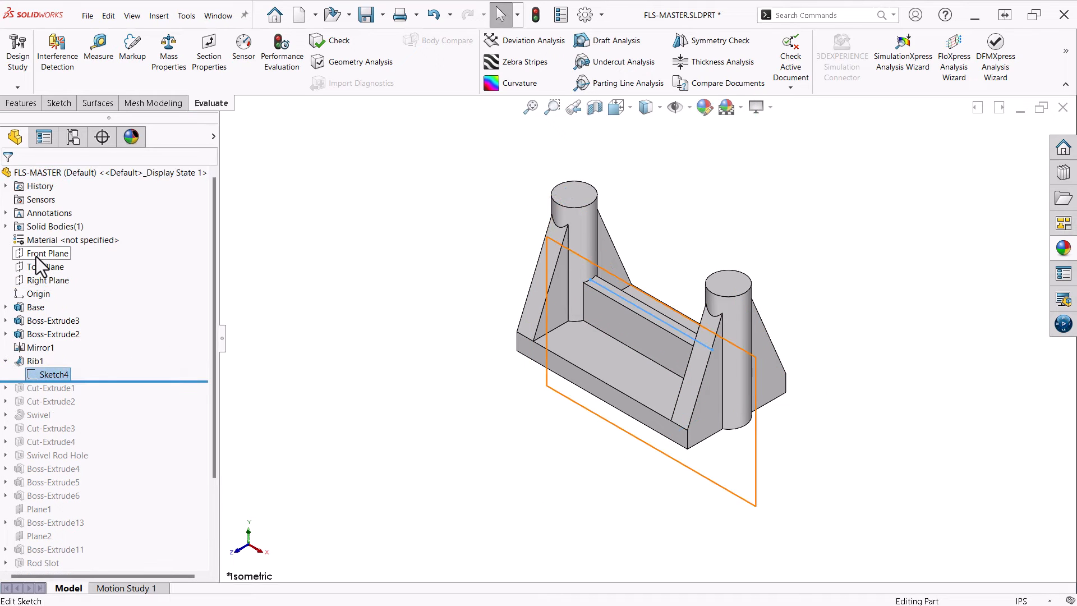
double_click(30, 362)
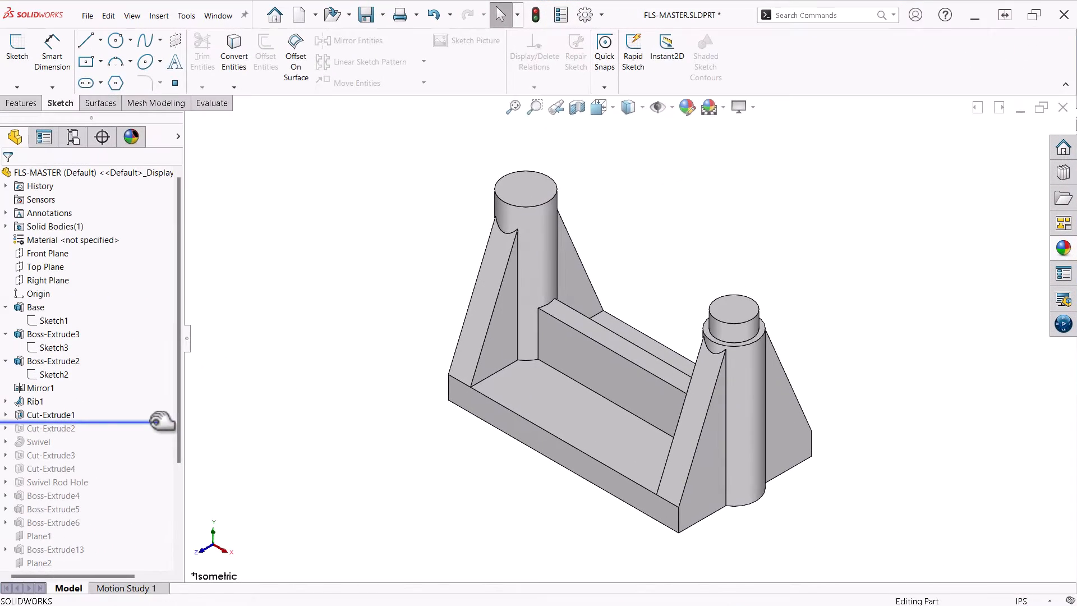
Step: Inspect the dimensions of Cut-Extrude1 in the top and isometric views, and roll the history forward past Cut-Extrude2
double_click(51, 415)
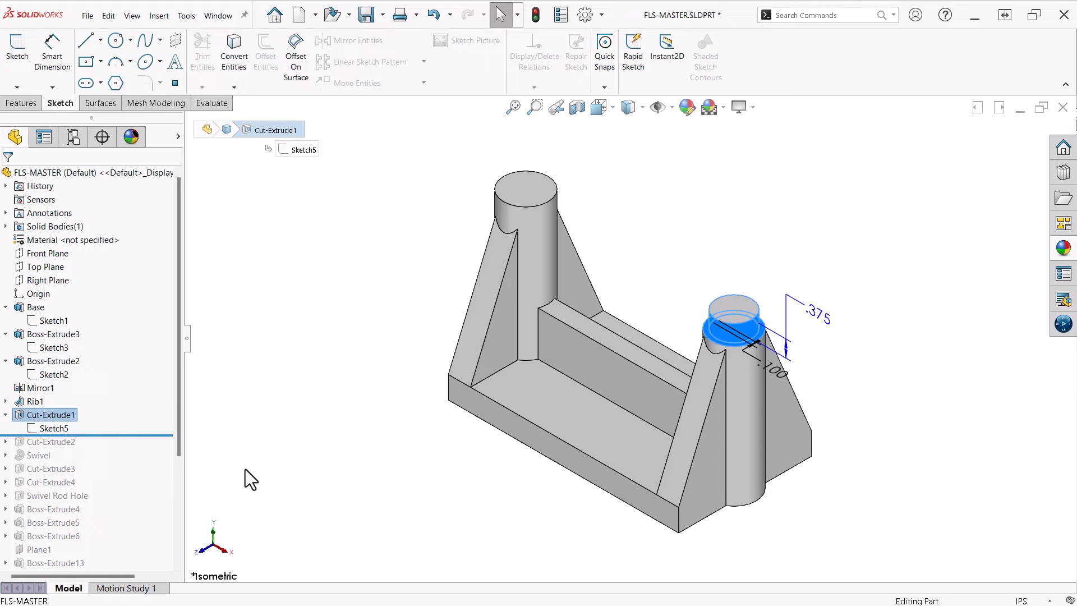
left_click(214, 528)
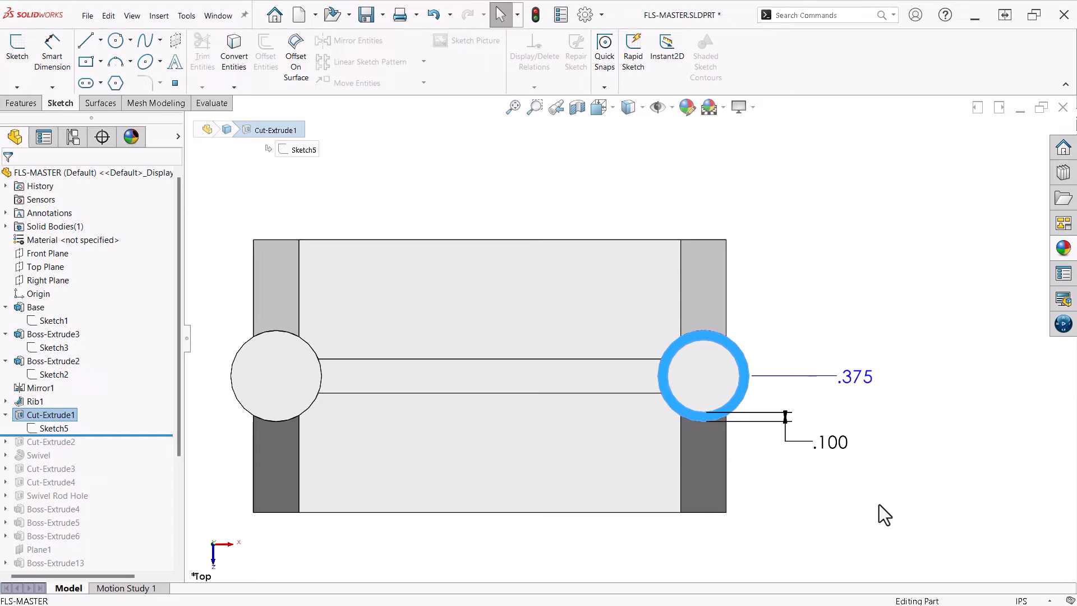
key("ctrl+7")
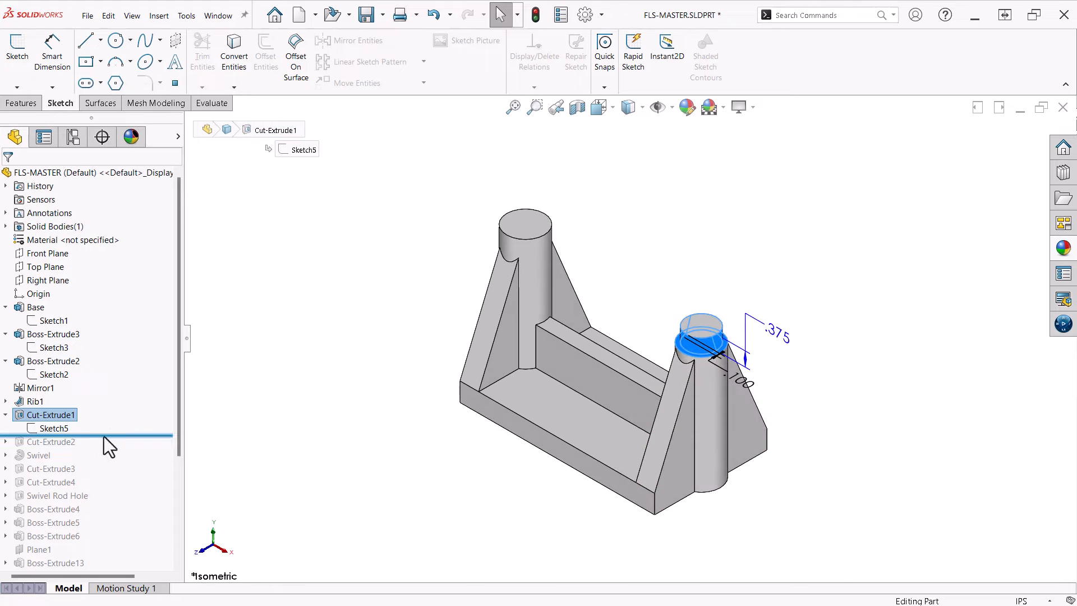
left_click_drag(119, 443, 119, 449)
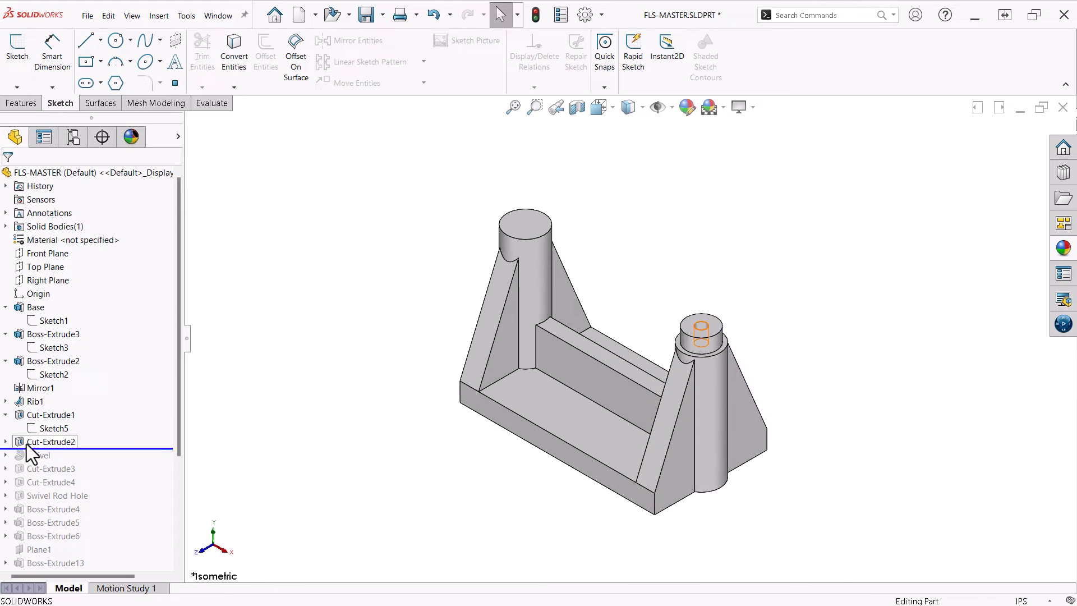
left_click(58, 442)
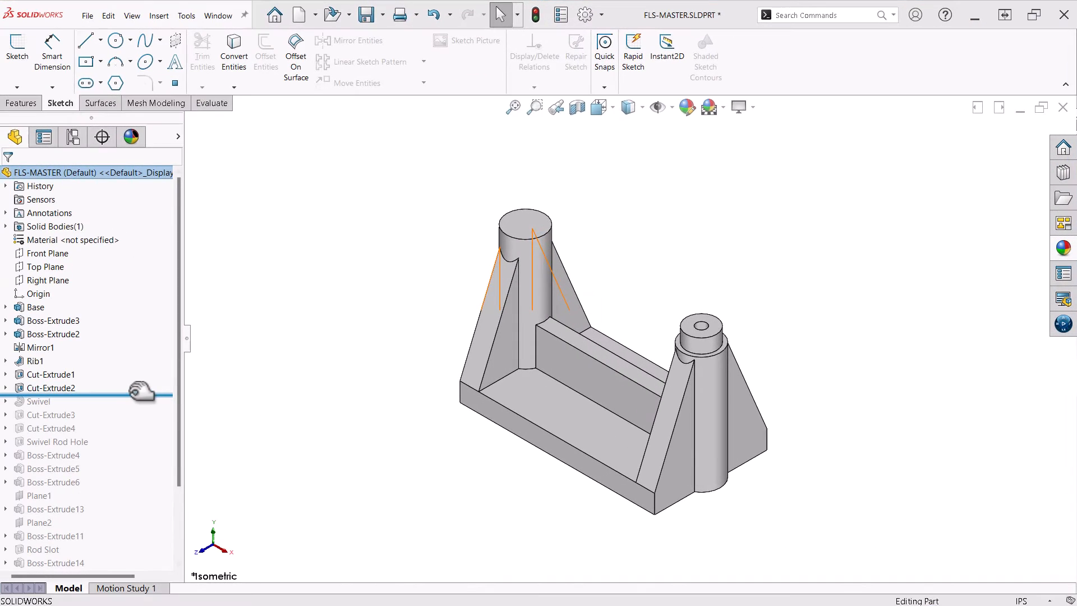
Step: Roll the history forward past the Swivel feature and examine its dimensioned profile sketch from the front
left_click_drag(141, 392, 138, 408)
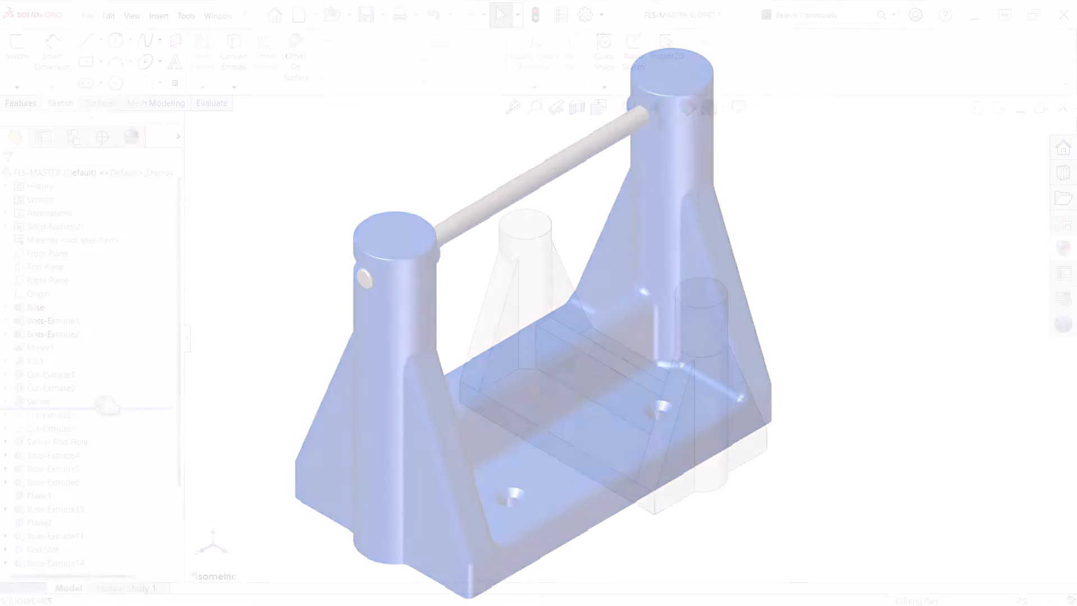
left_click(36, 402)
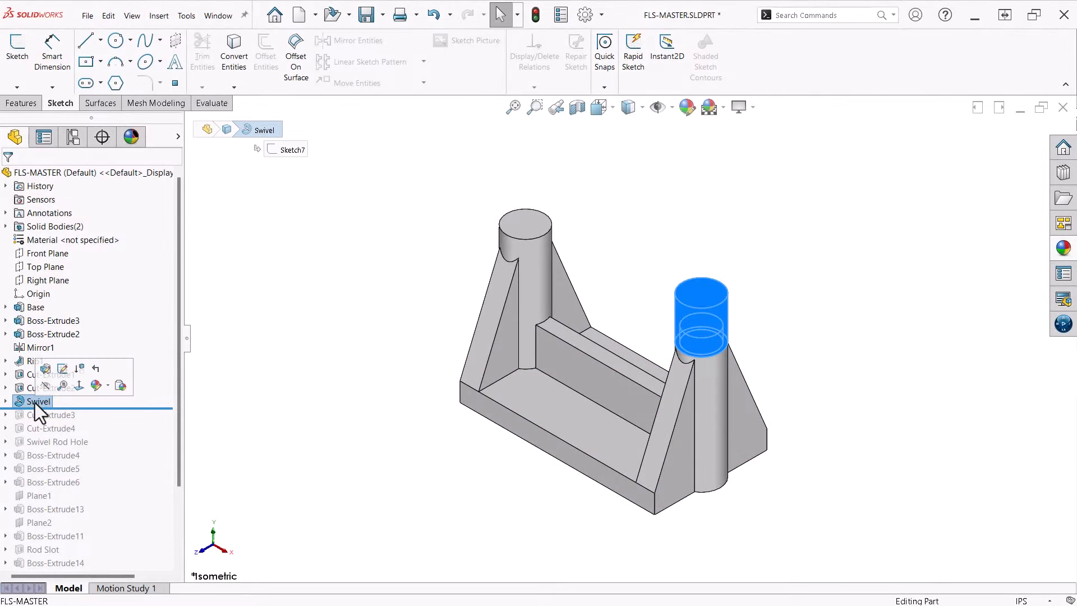
left_click(62, 368)
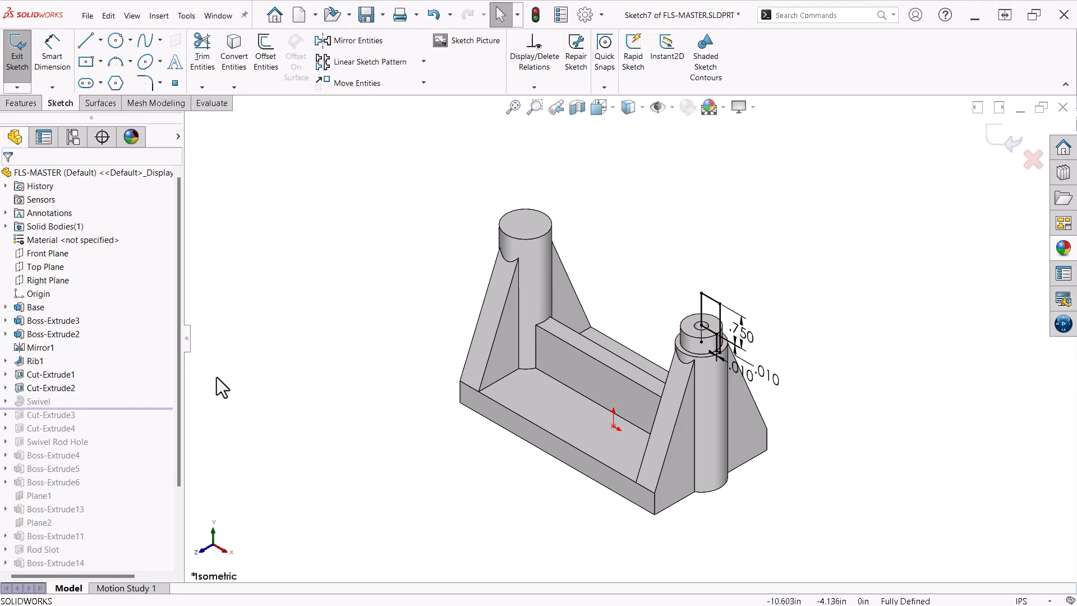
scroll(850, 213, "down", 5)
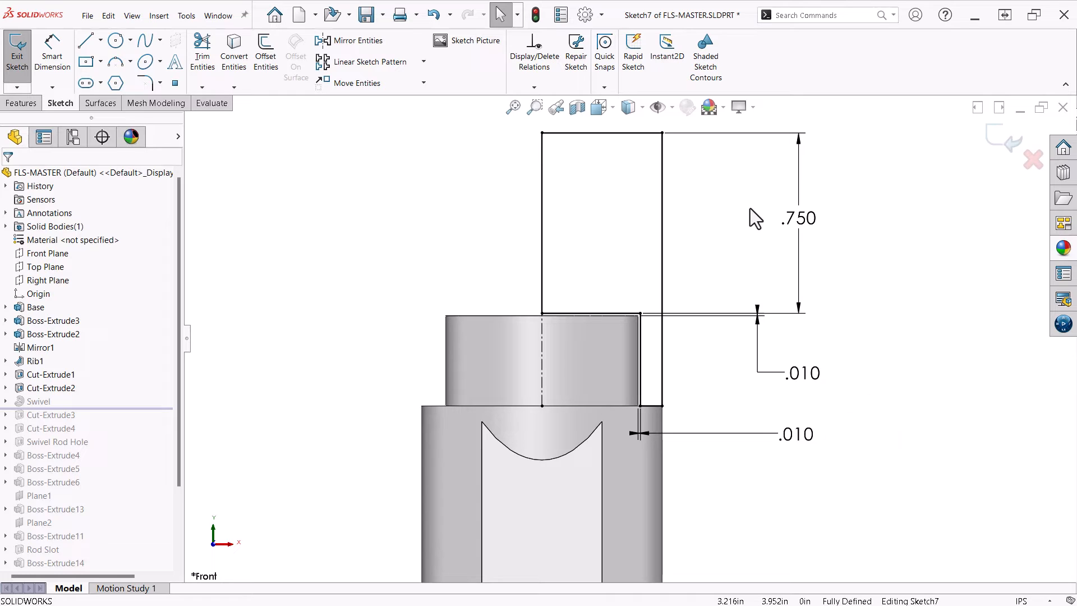
left_click(996, 150)
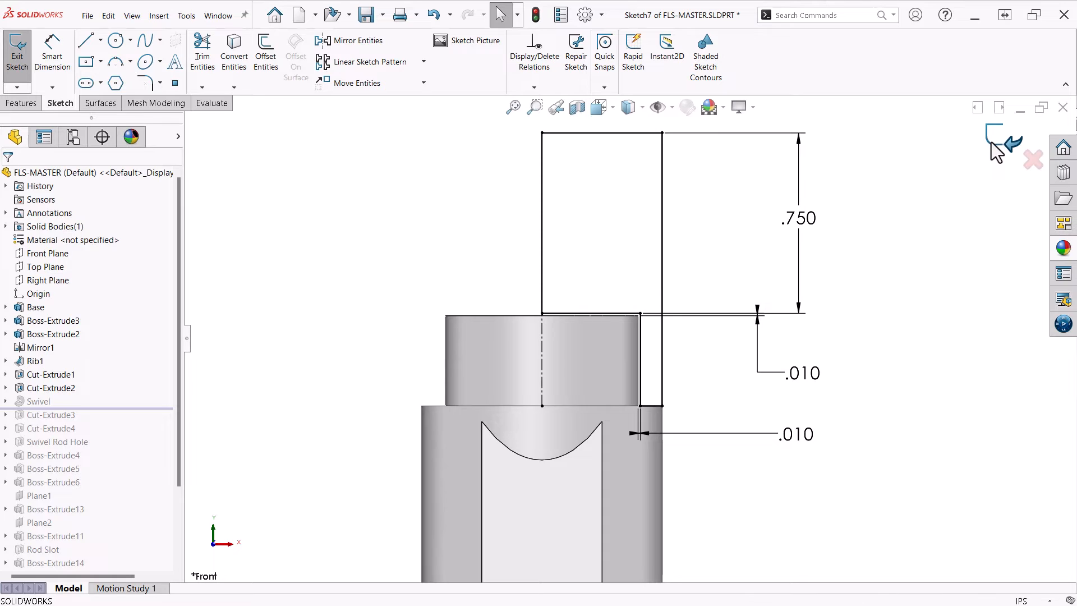
Step: Review the revolve settings of the Swivel feature, including its Merge result option, without changing them
left_click(41, 401)
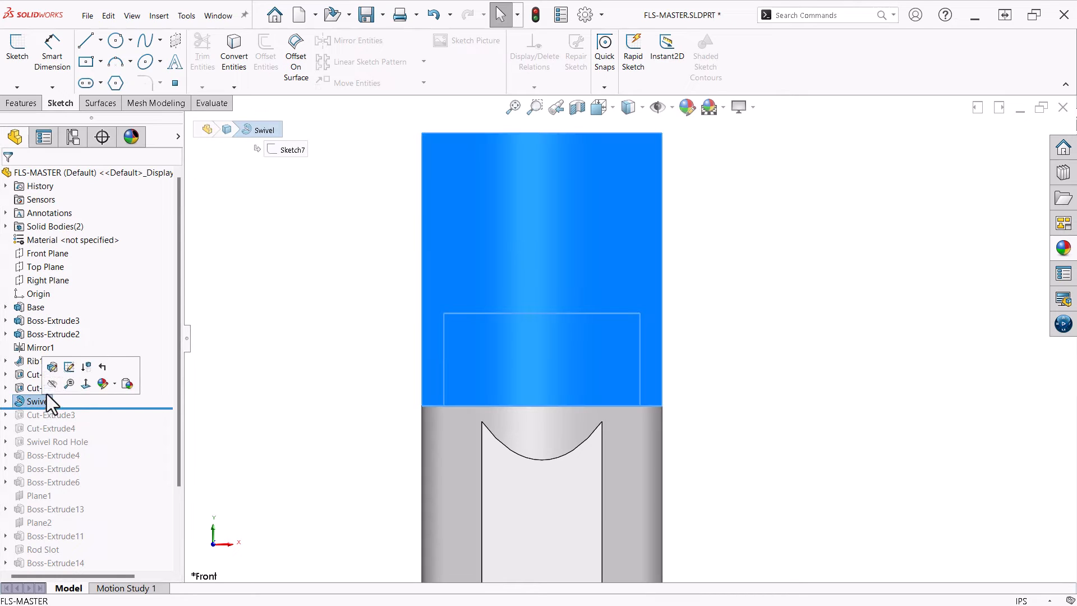
left_click(69, 366)
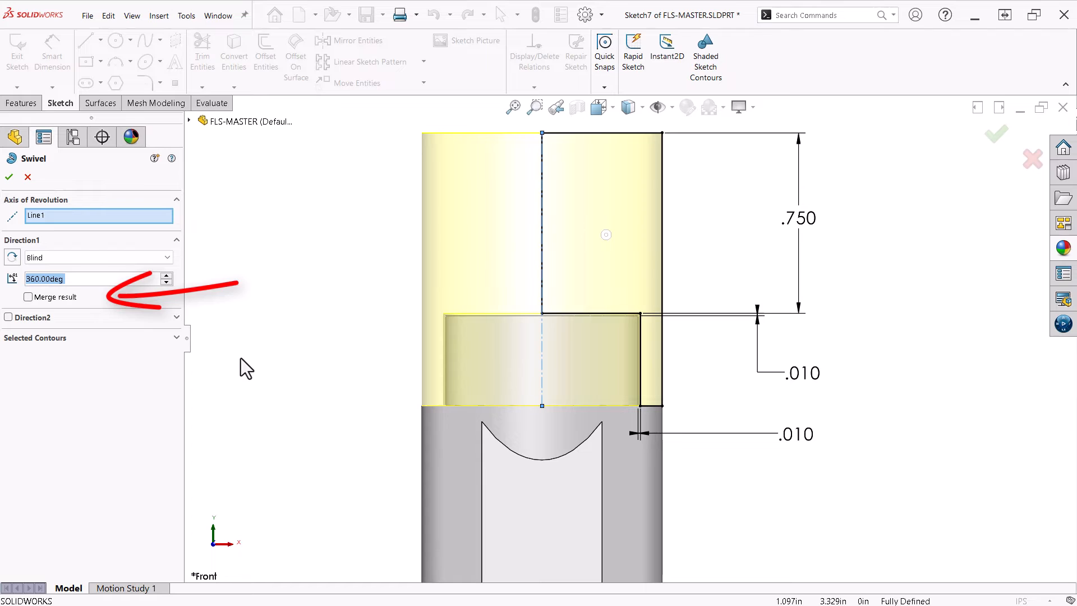
left_click(9, 178)
right_click_drag(253, 332, 272, 335)
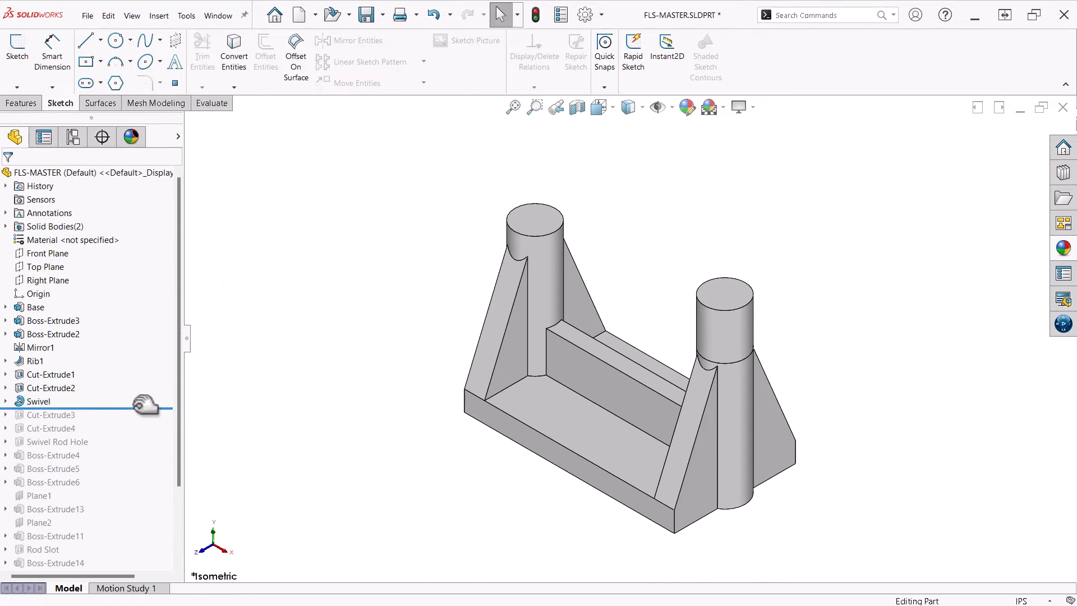
Step: Roll the history forward past Boss-Extrude4 and hide the Body and Swivel bodies to isolate the Cap
left_click_drag(145, 405, 145, 448)
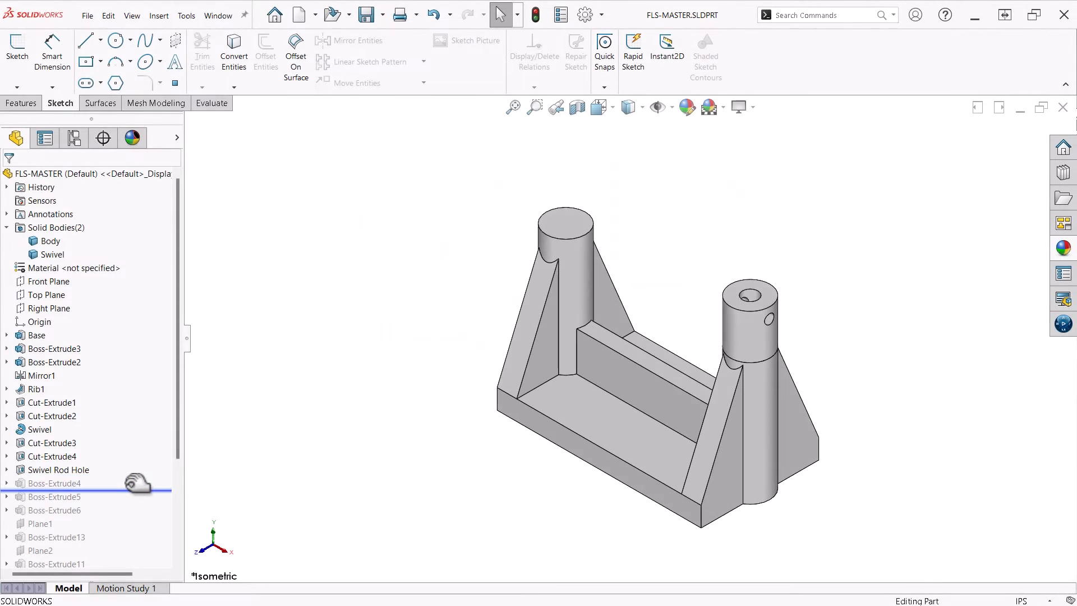
left_click_drag(137, 484, 138, 483)
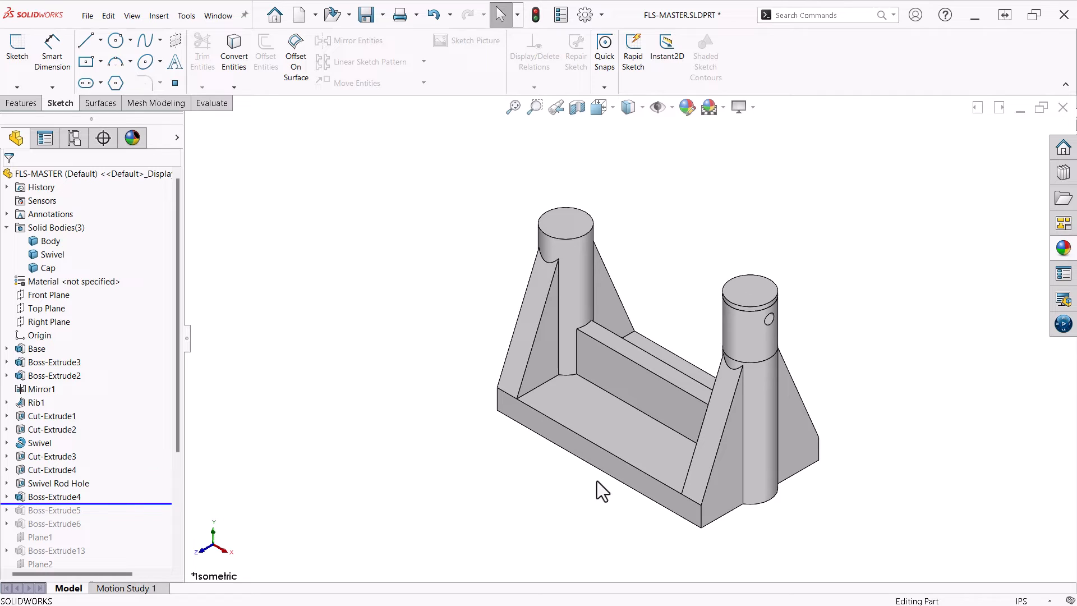
key("Tab")
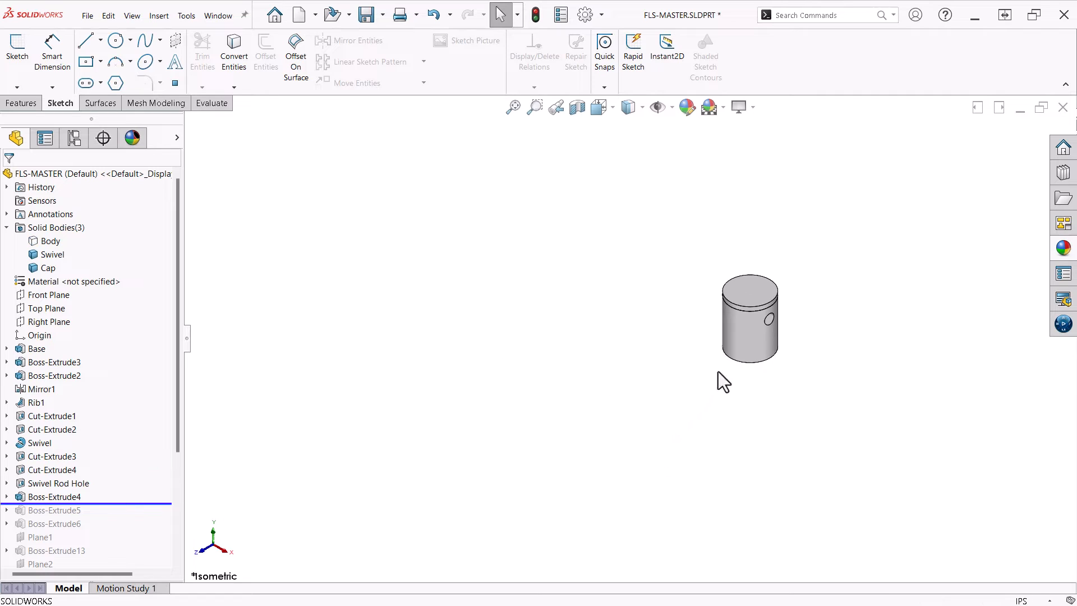
key("Tab")
key("f")
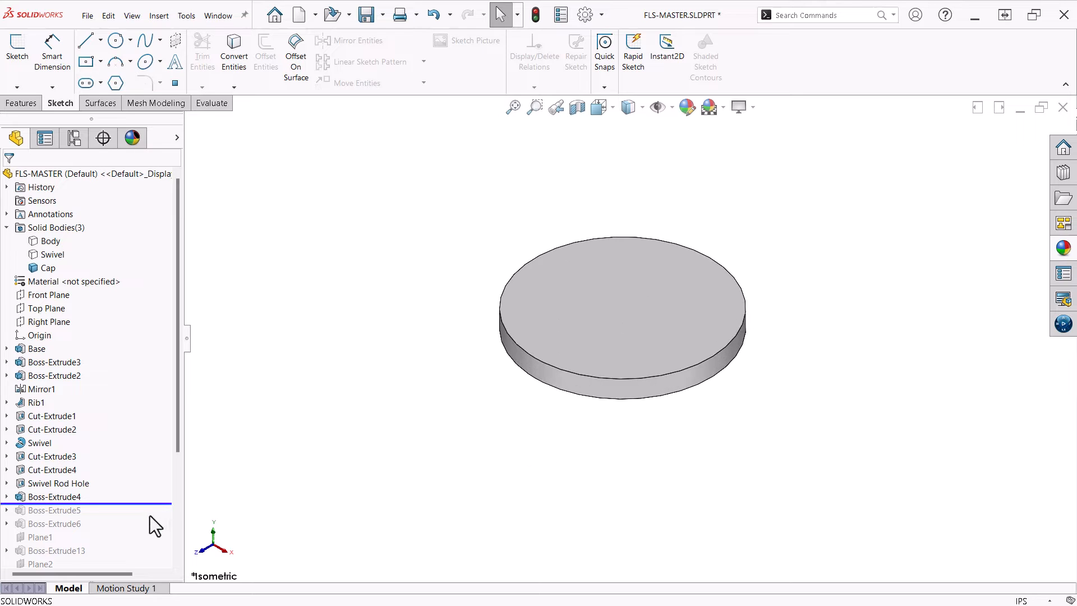
Step: Roll the history forward past Boss-Extrude5 and inspect its dimensions on the underside of the Cap
left_click_drag(137, 504, 41, 509)
left_click(40, 509)
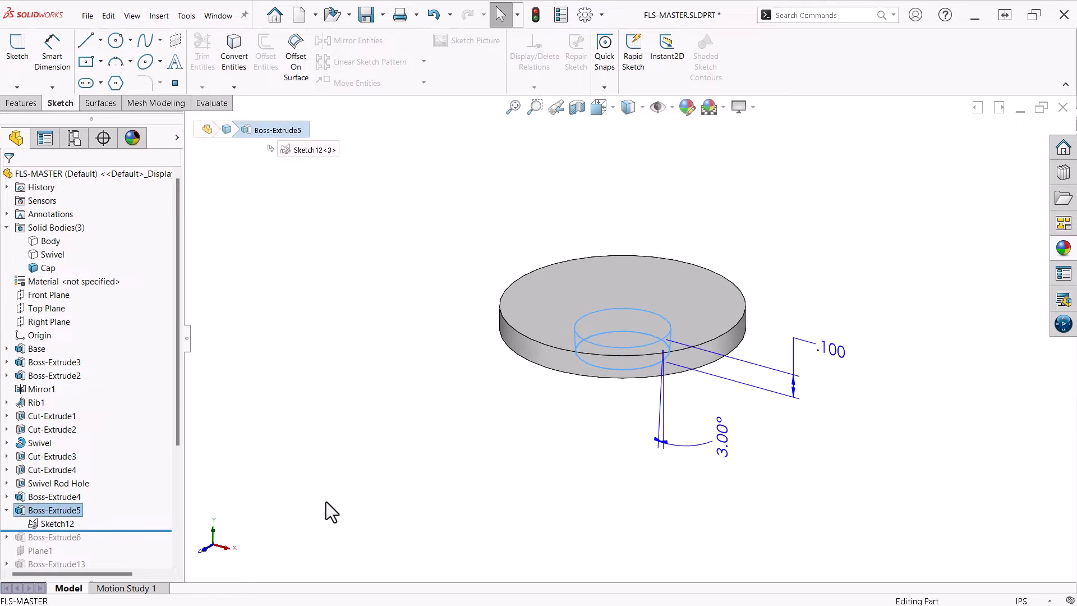
middle_click_drag(326, 502, 351, 386)
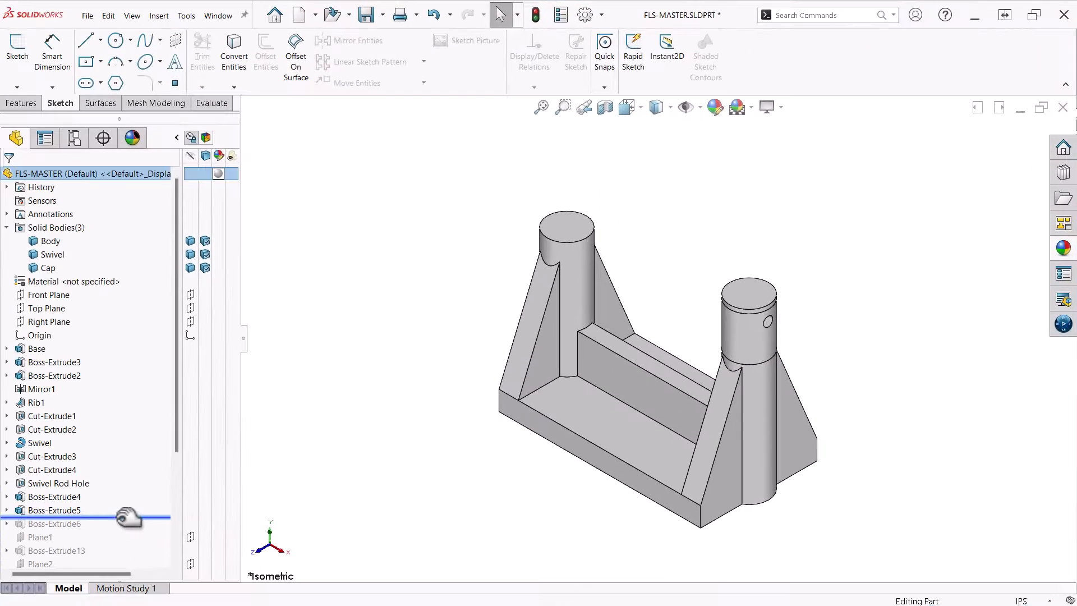
Step: Roll the history forward past Boss-Extrude6 and review its sketch and Up To Surface extrude settings without changing them
left_click_drag(126, 515, 131, 530)
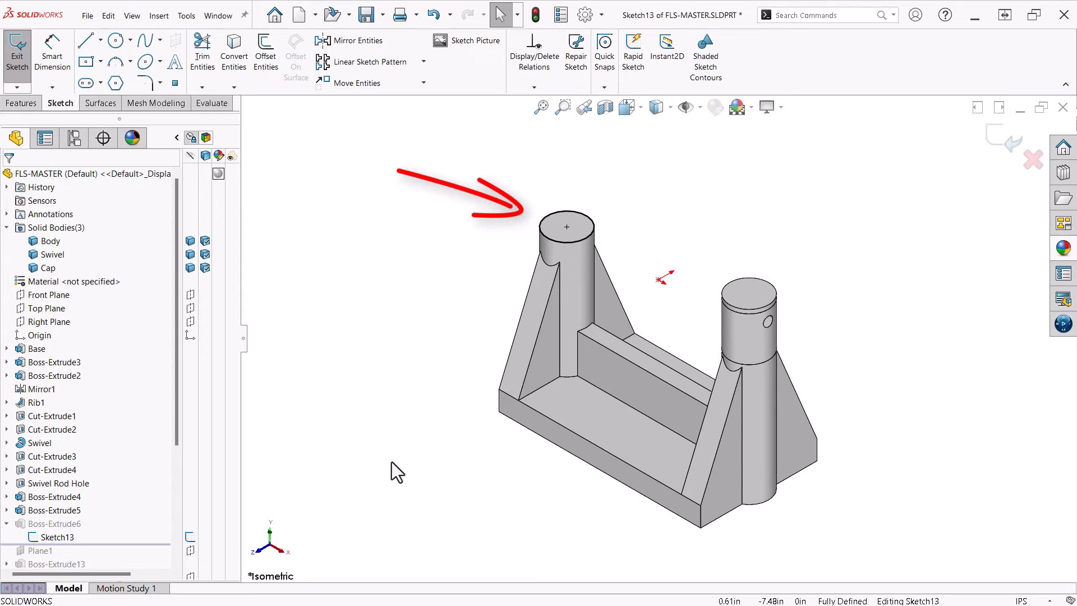
left_click(999, 139)
left_click(61, 523)
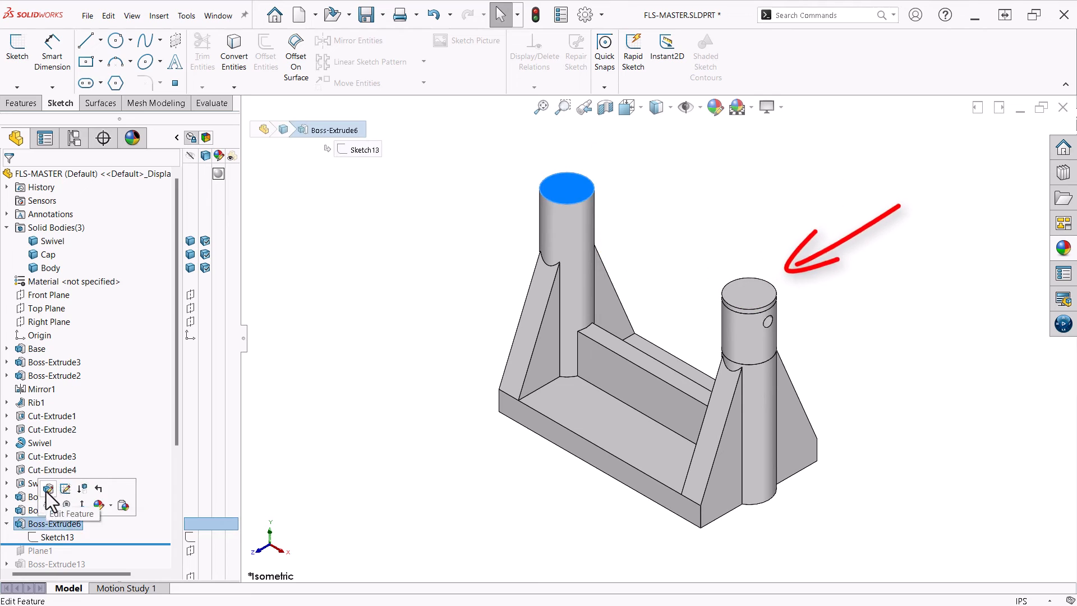
left_click(46, 492)
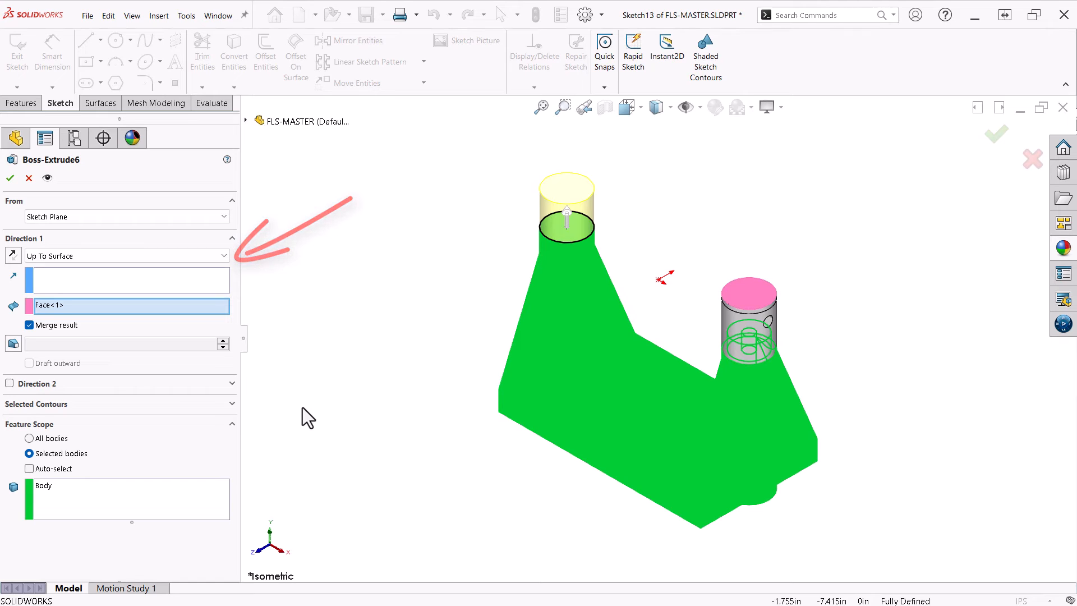
left_click(11, 178)
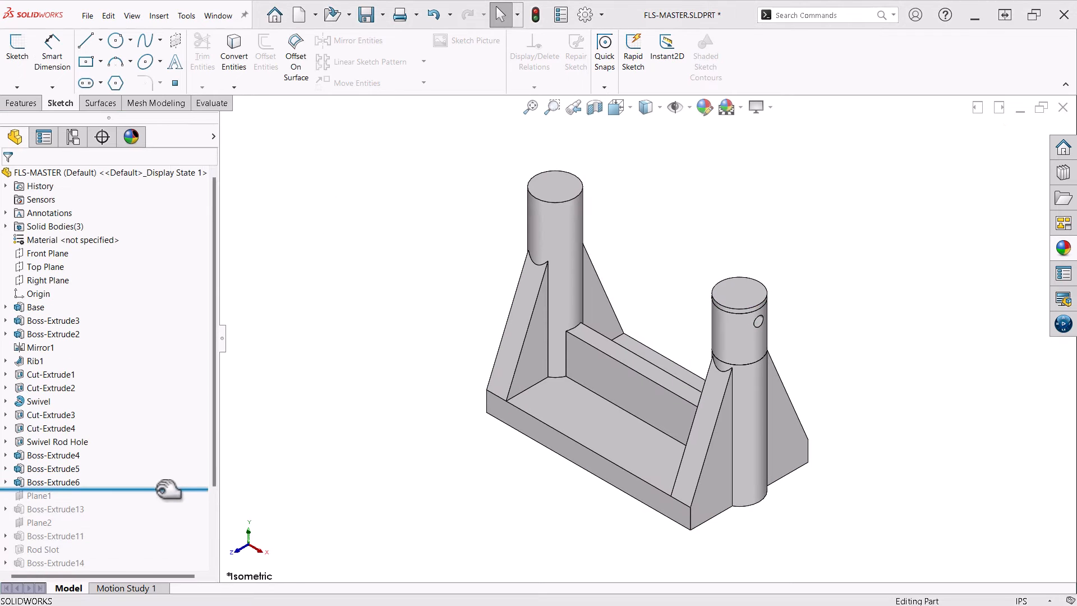
Step: Roll the history forward past Boss-Extrude11 and review the references that define Plane1
left_click_drag(168, 490, 158, 543)
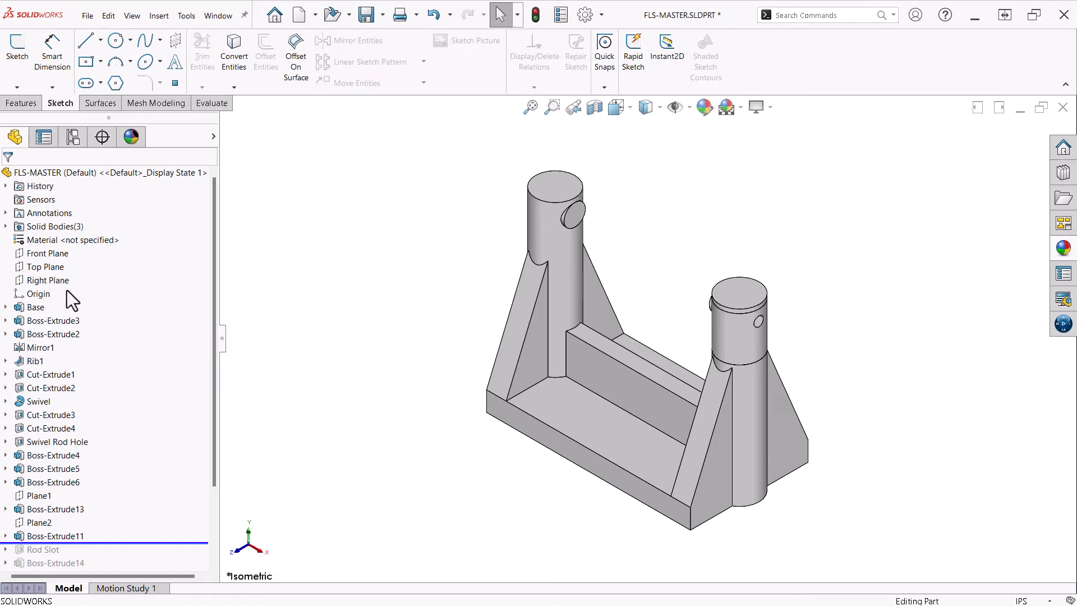
left_click(51, 280)
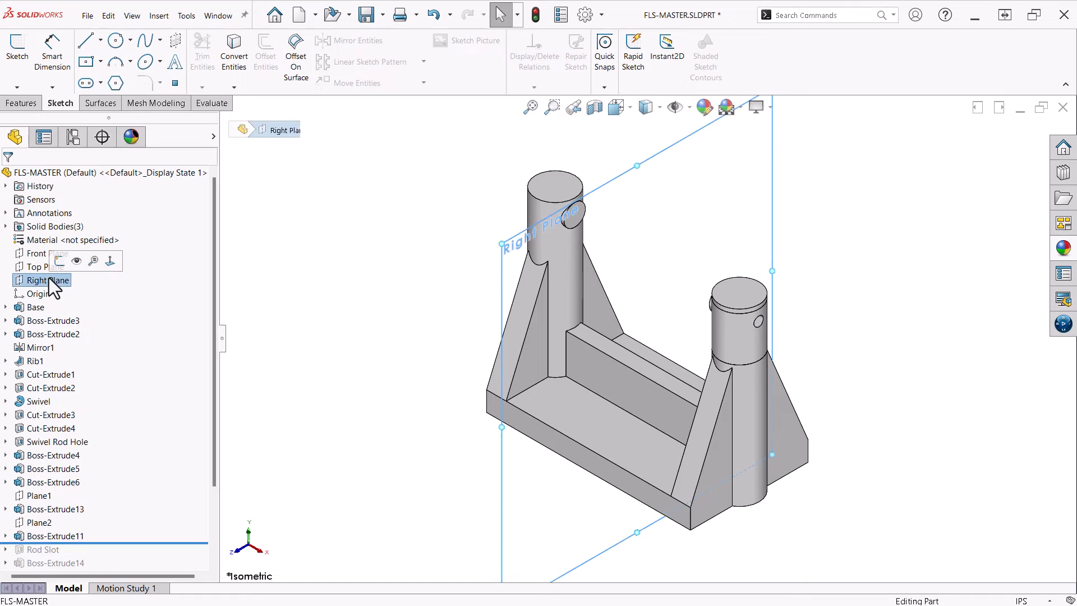
left_click(33, 496)
middle_click_drag(353, 506, 460, 466)
left_click(18, 497)
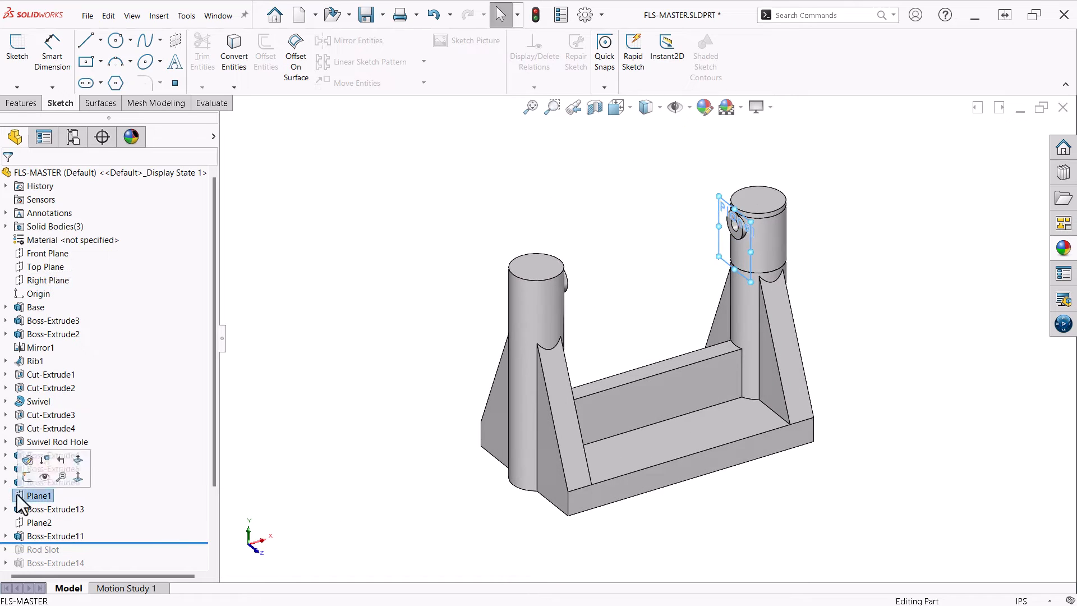
left_click(28, 459)
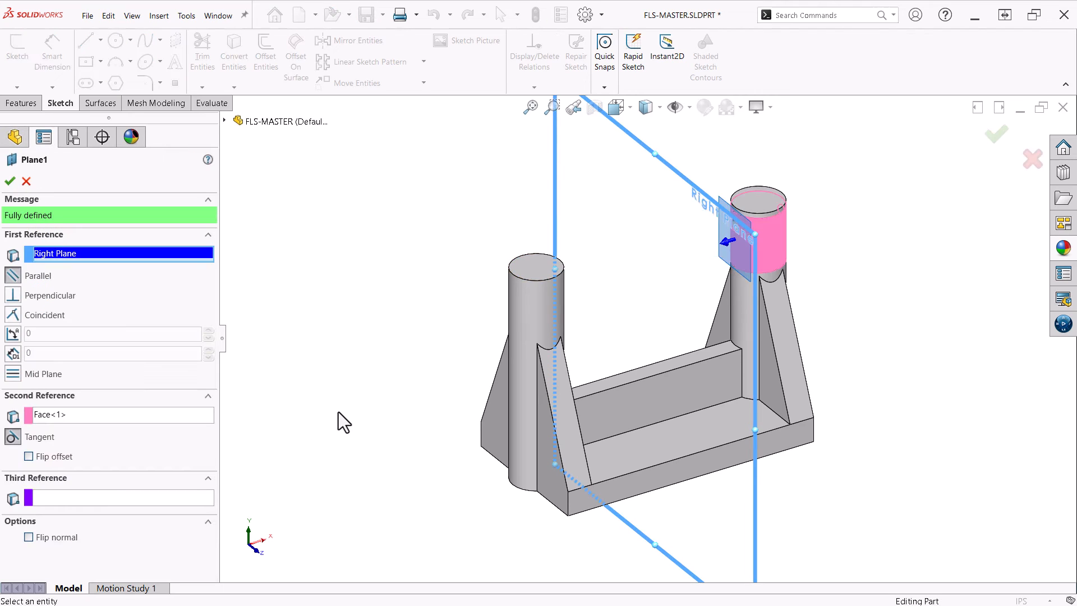
key("Return")
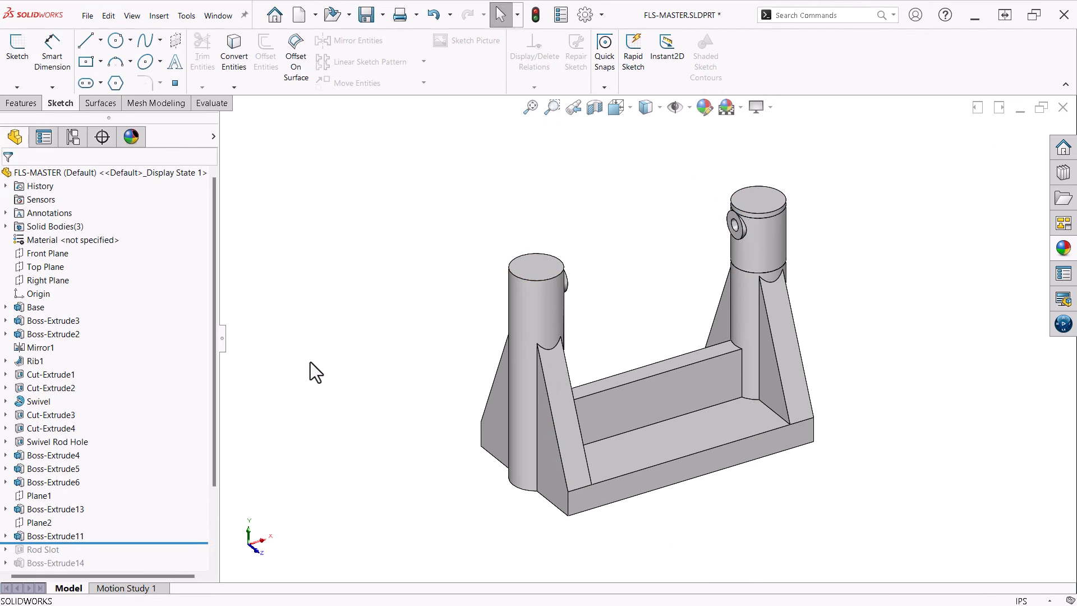
Step: Examine the sketch of Boss-Extrude13 on the swivel post, leaving it unchanged
left_click(5, 509)
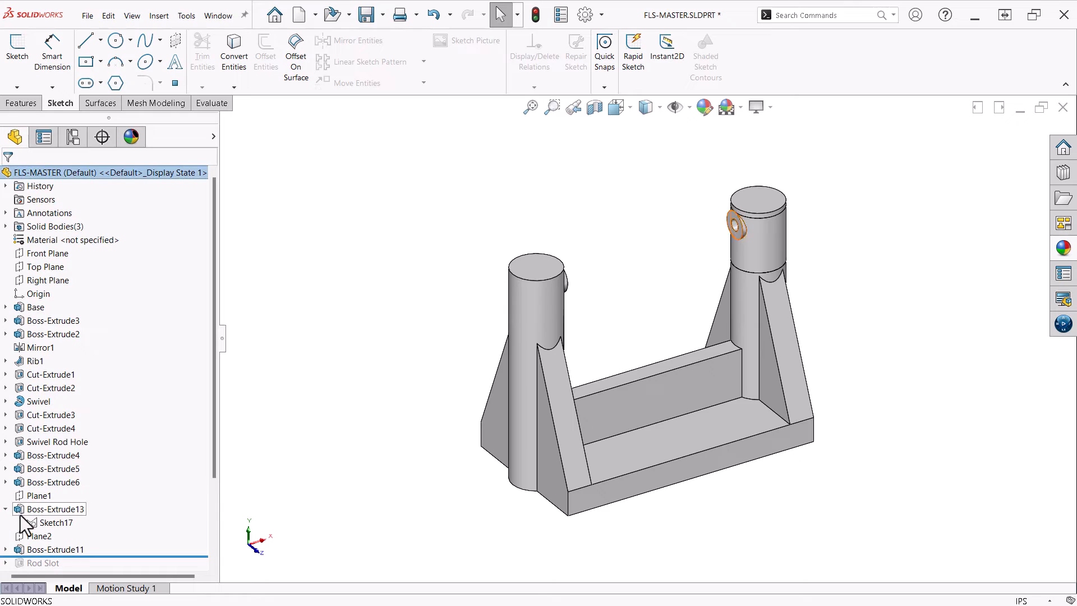
left_click(46, 522)
left_click(46, 491)
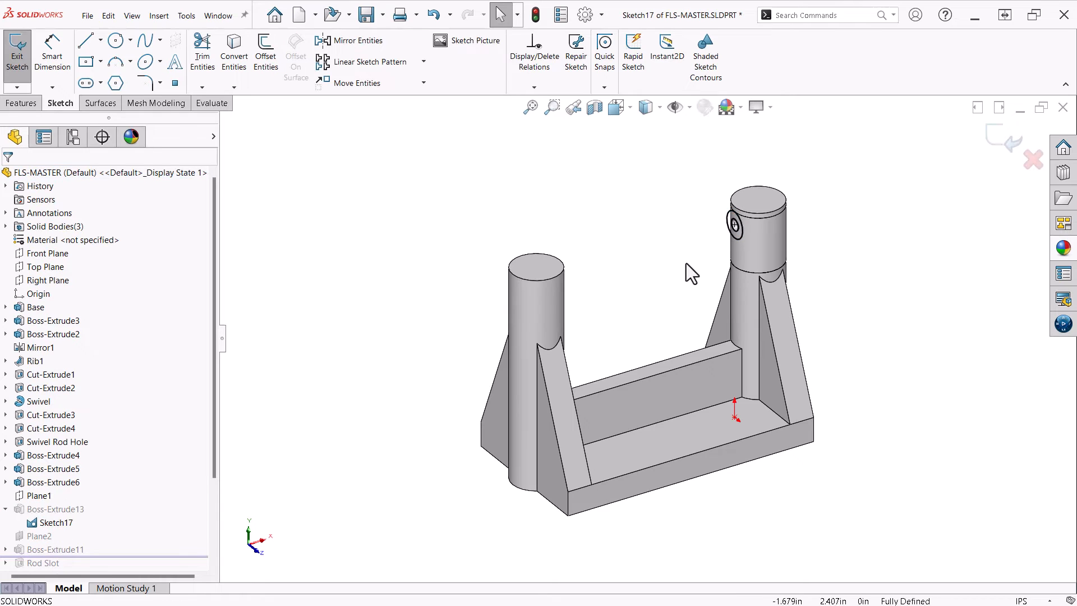
left_click(1004, 139)
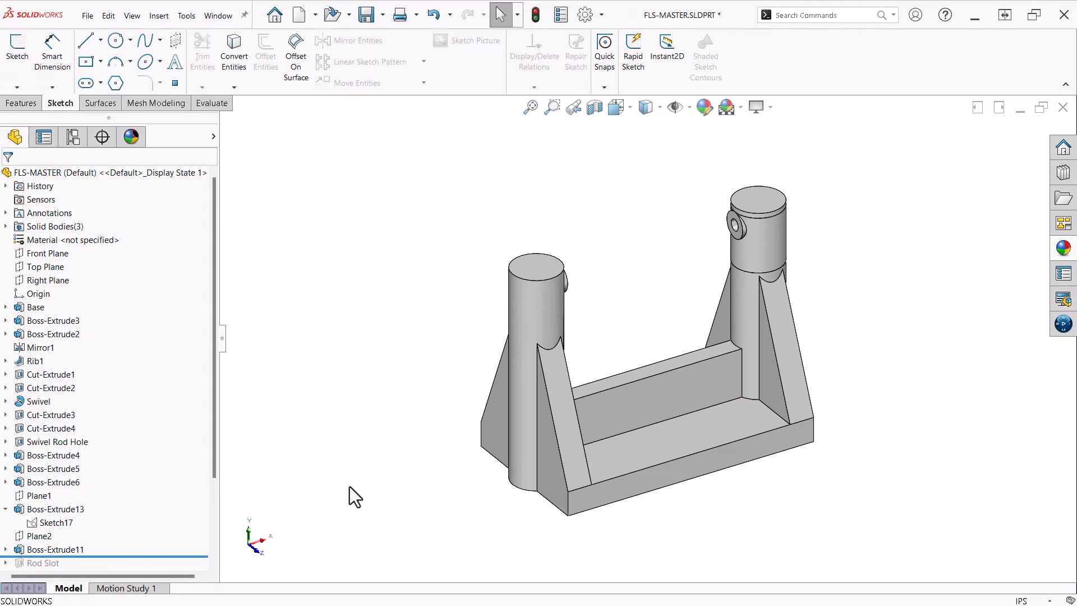
Step: Examine the circular sketch of Boss-Extrude11 in isometric view and review its extrude settings without changing them
right_click_drag(348, 486, 397, 457)
left_click(7, 549)
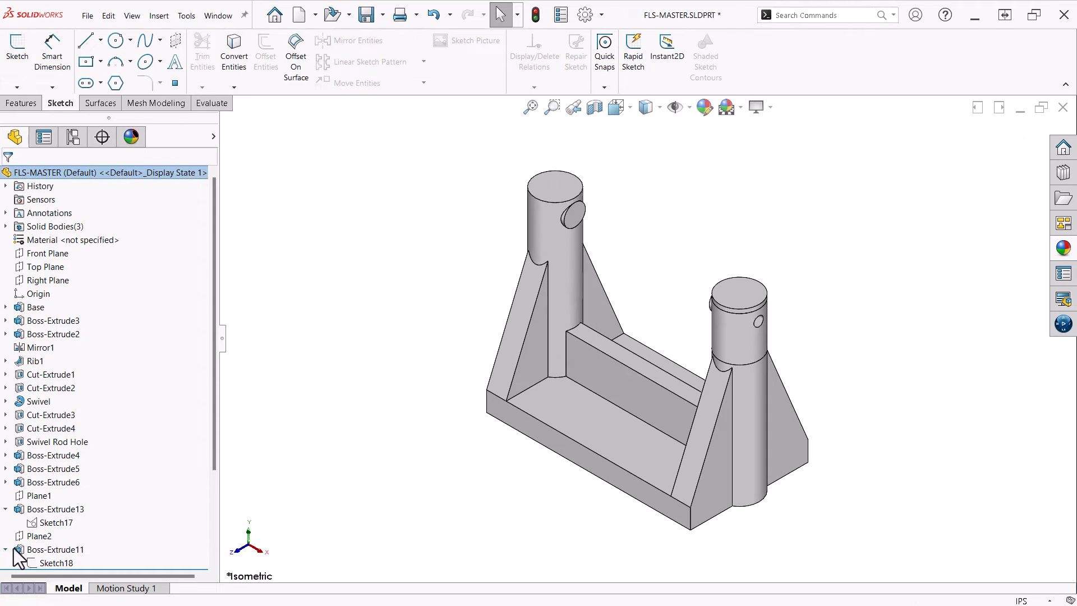
left_click(32, 560)
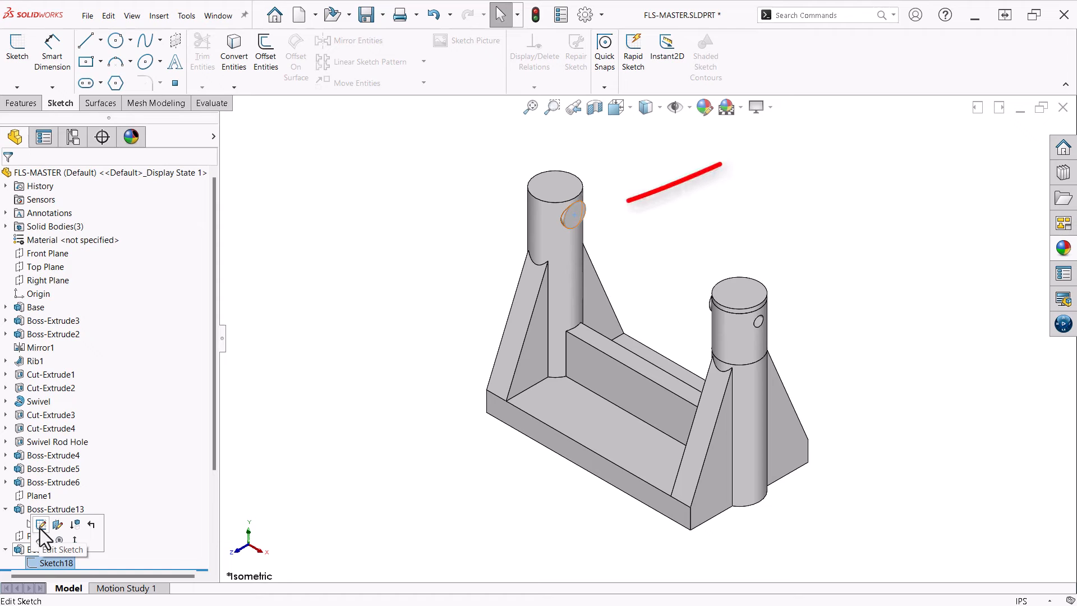
left_click(41, 525)
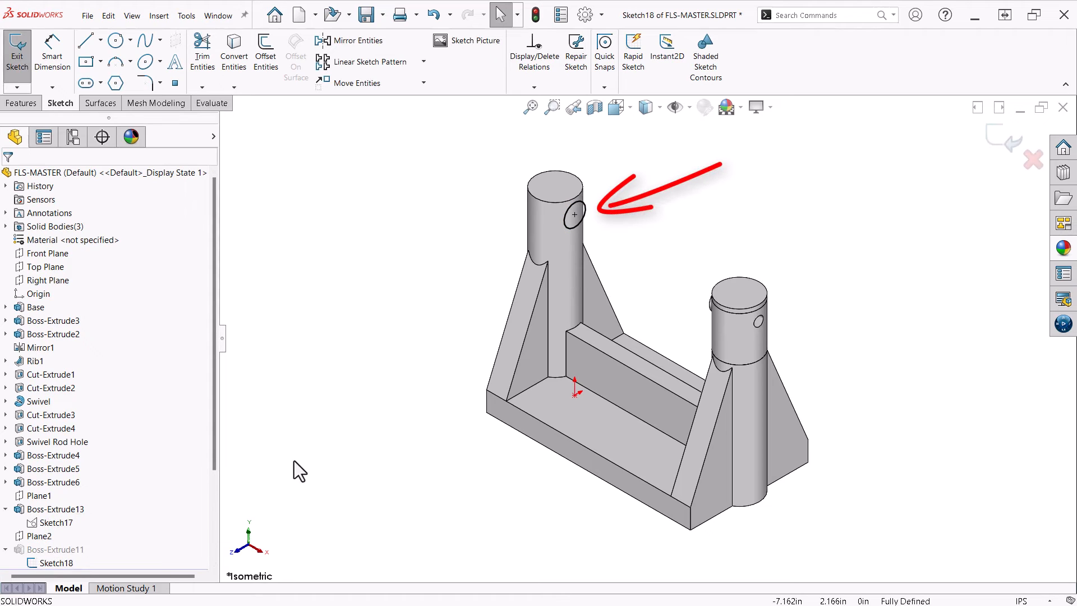
left_click(1002, 142)
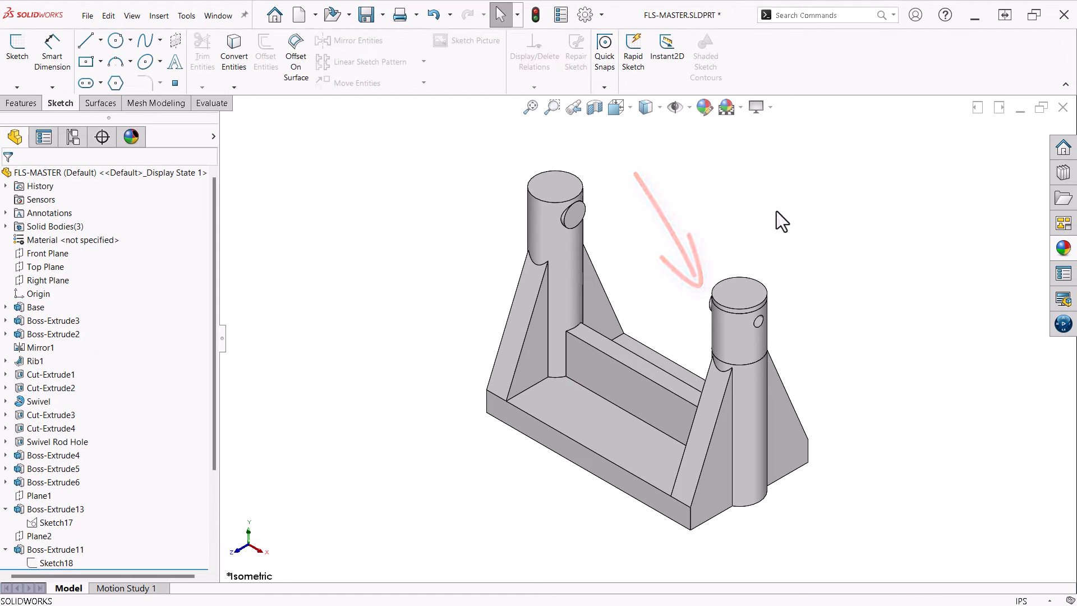
left_click(23, 548)
left_click(31, 512)
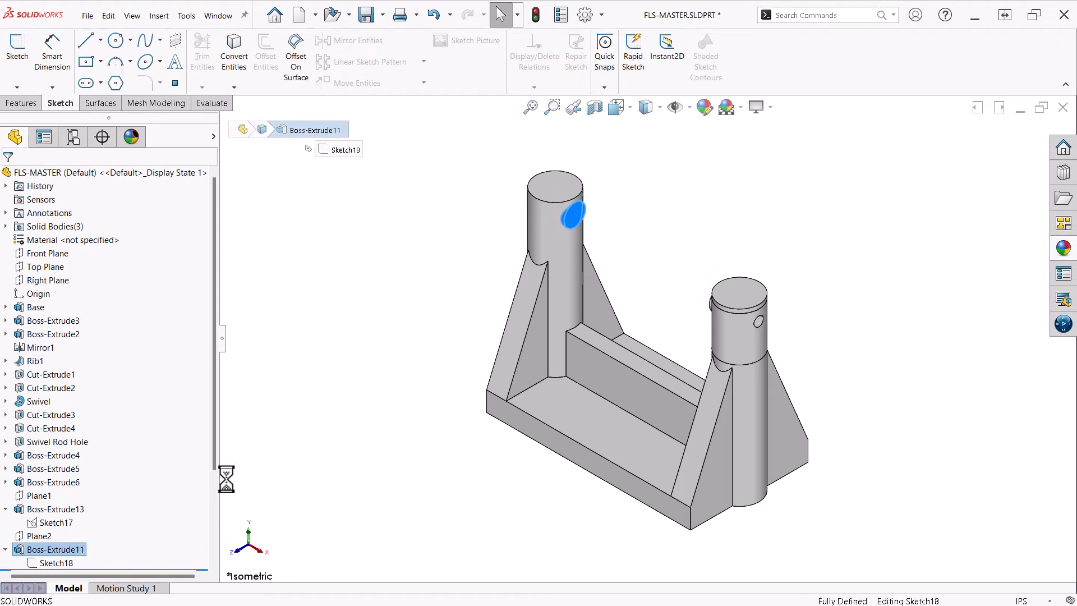
key("Return")
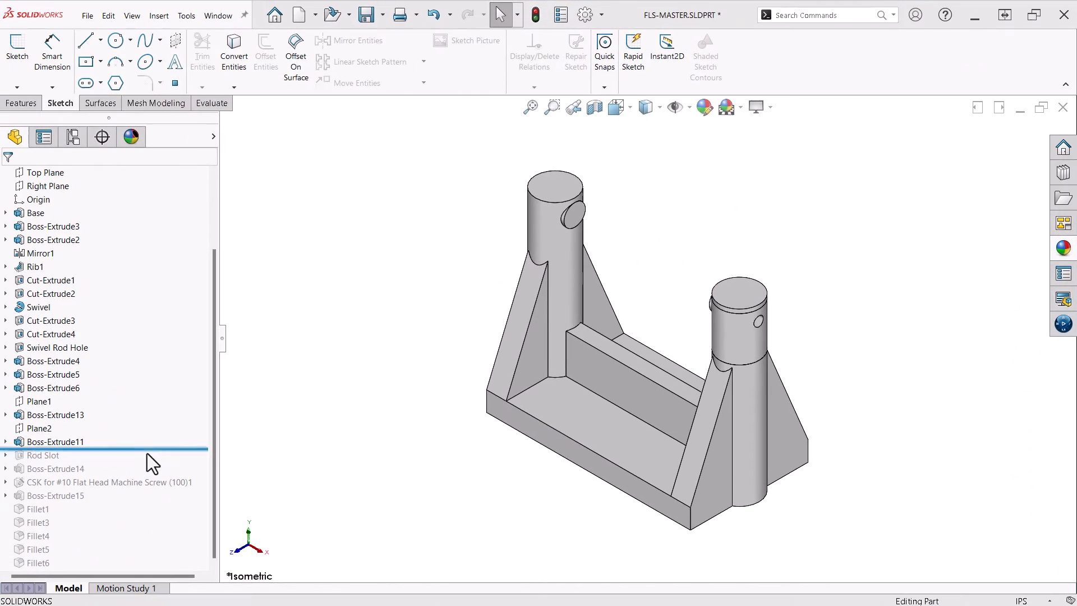
Step: Roll the history forward past Rod Slot and examine its dimensioned slot sketch from the side
left_click_drag(147, 448, 11, 468)
left_click(6, 455)
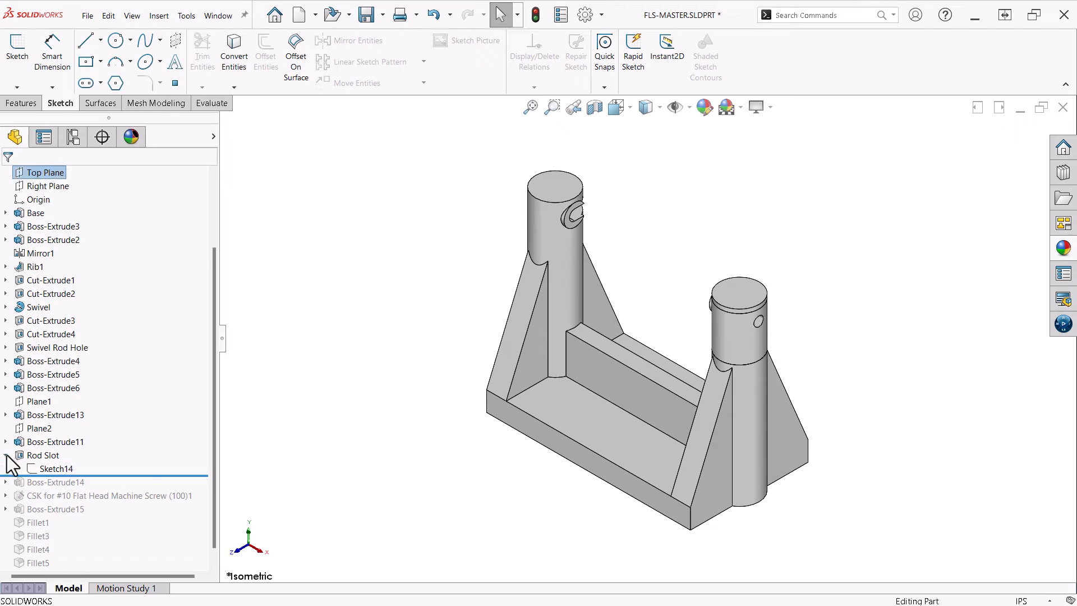
left_click(33, 466)
left_click(42, 436)
scroll(618, 204, "down", 5)
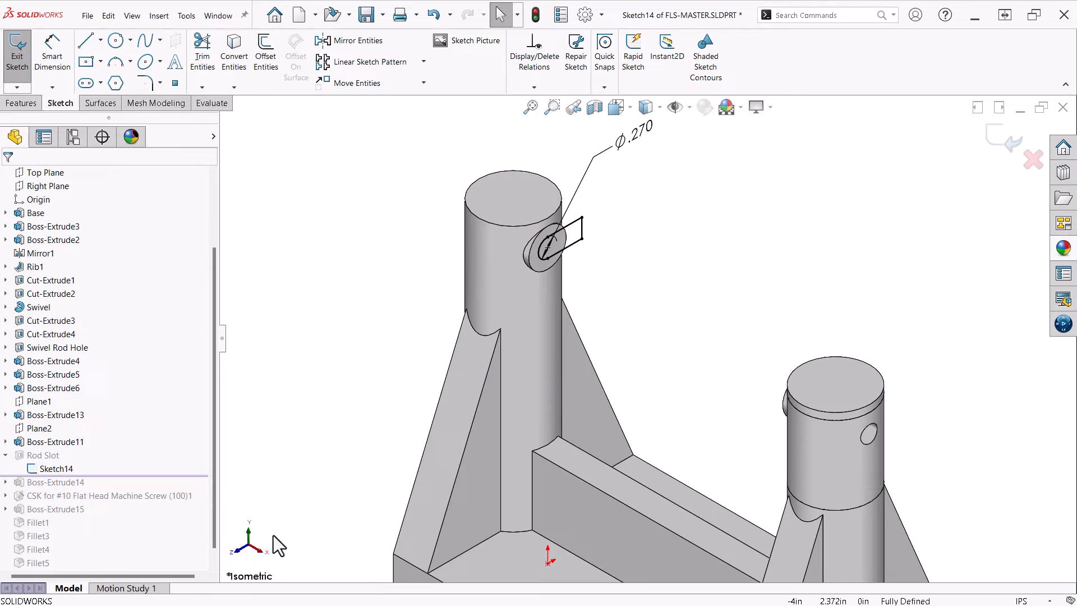
right_click_drag(693, 241, 691, 268)
scroll(710, 196, "down", 4)
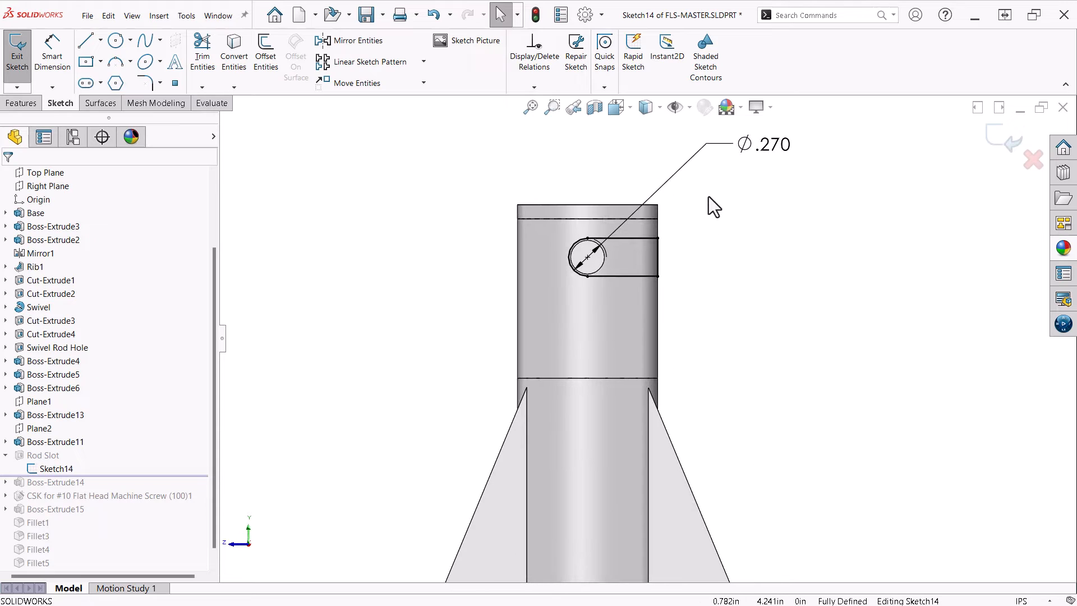
left_click(1002, 142)
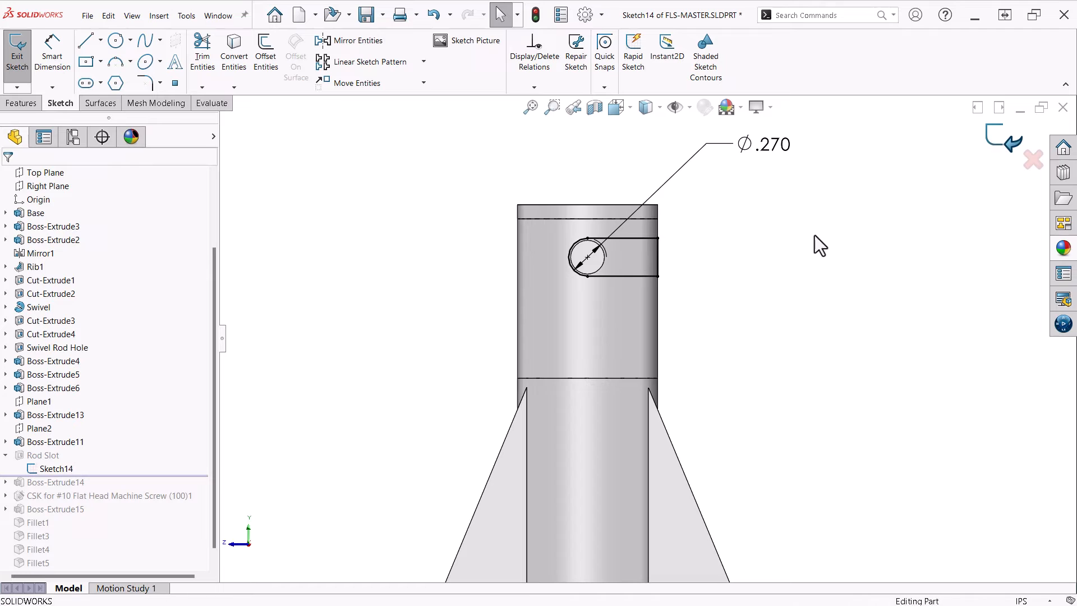
Step: Inspect the rod slot cut through the upper end of the post from below
right_click_drag(745, 275, 821, 217)
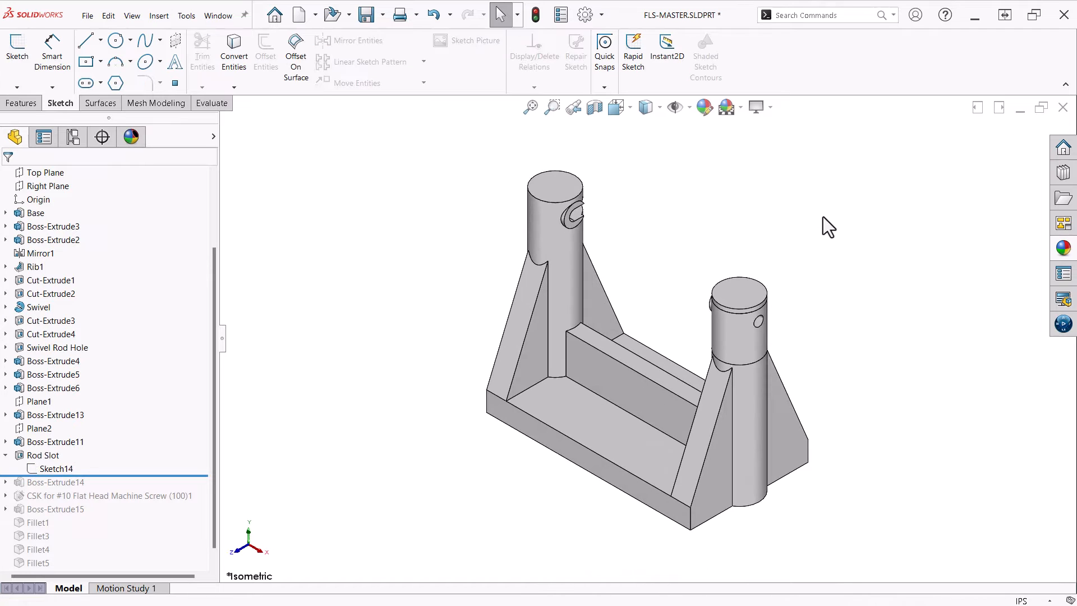
middle_click_drag(850, 378, 748, 262)
scroll(749, 261, "down", 5)
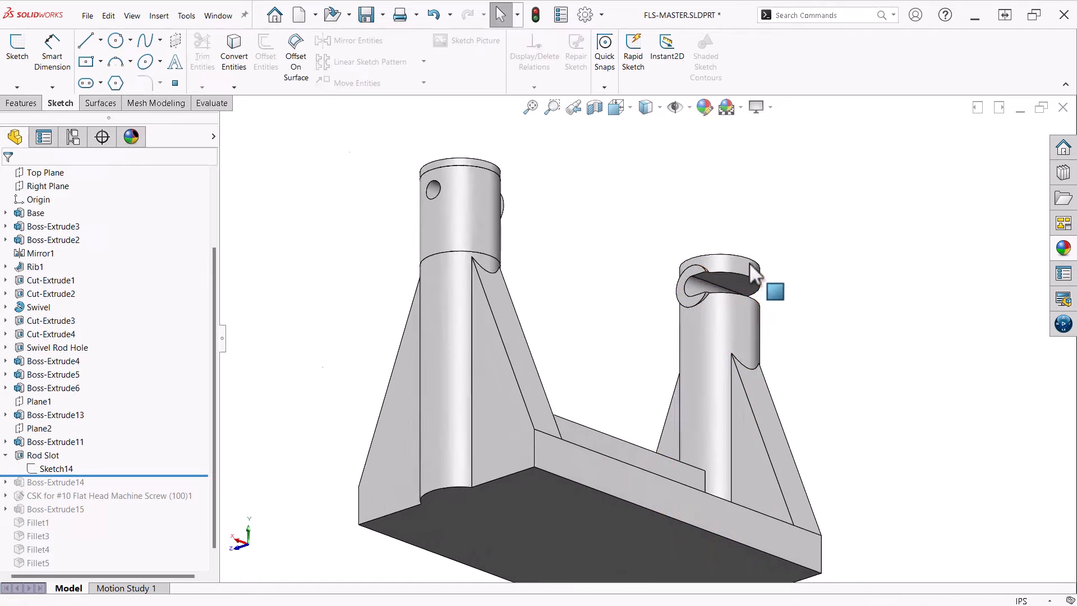
Step: Roll the history forward past Boss-Extrude14 and the #10 flat head countersink feature, and inspect the base's screw holes from the top
left_click_drag(79, 475, 119, 482)
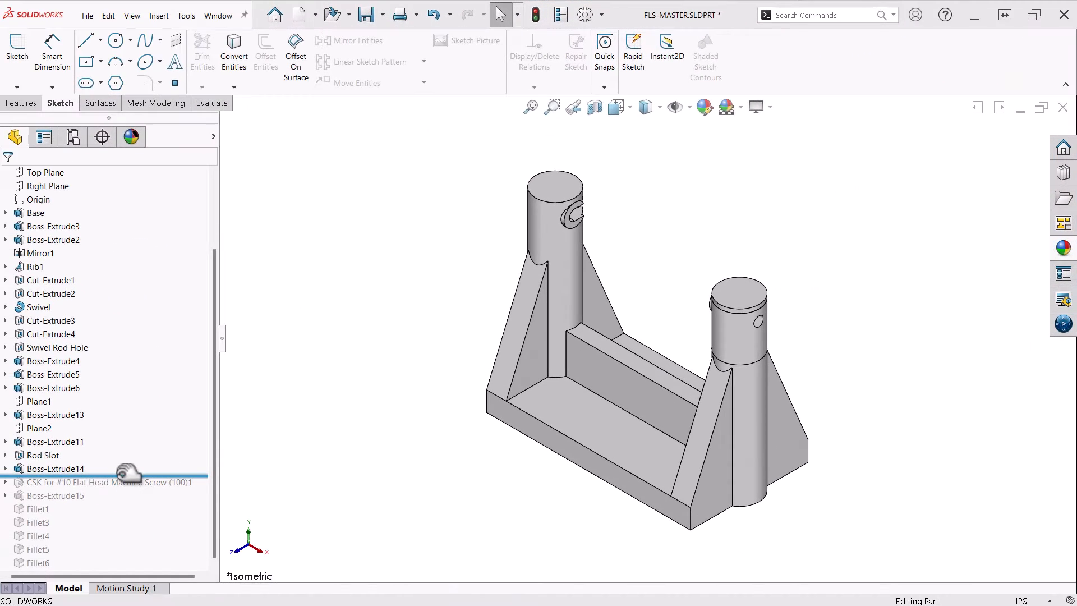
left_click_drag(128, 475, 125, 484)
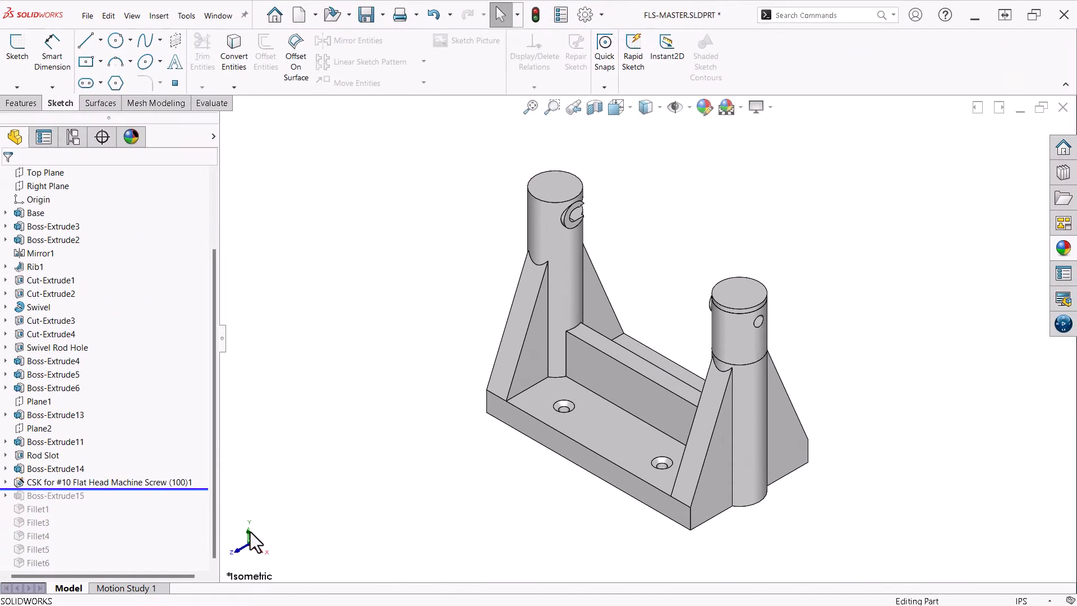
left_click(250, 533)
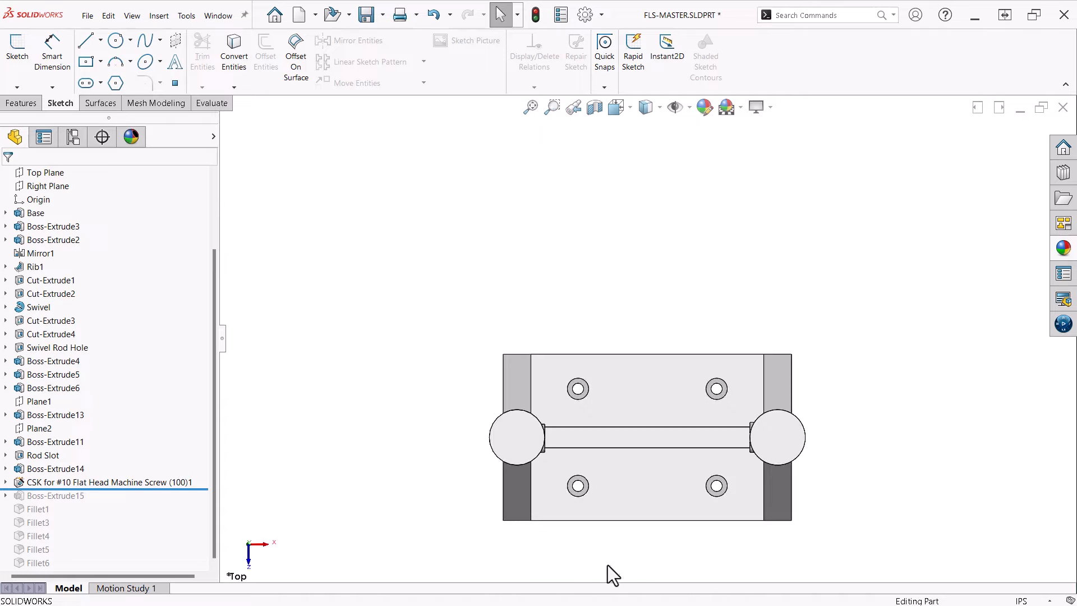
scroll(633, 560, "up", 1)
scroll(633, 560, "down", 1)
scroll(658, 476, "down", 1)
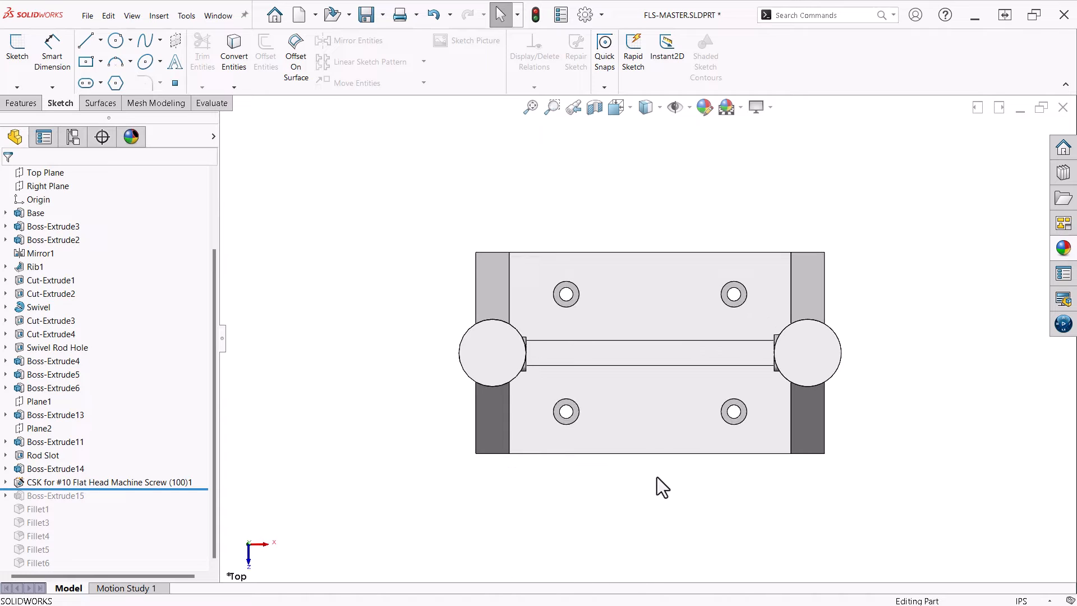
scroll(671, 378, "down", 1)
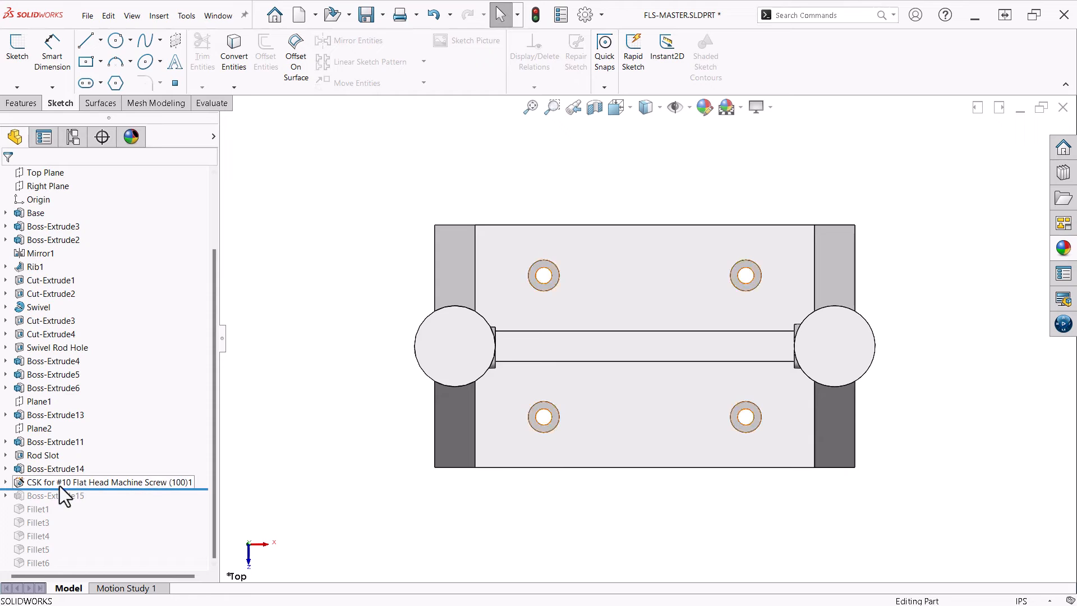
Step: Examine the dimensioned sketch that positions the countersunk screw holes, and return the part to isometric view
left_click(5, 482)
double_click(33, 496)
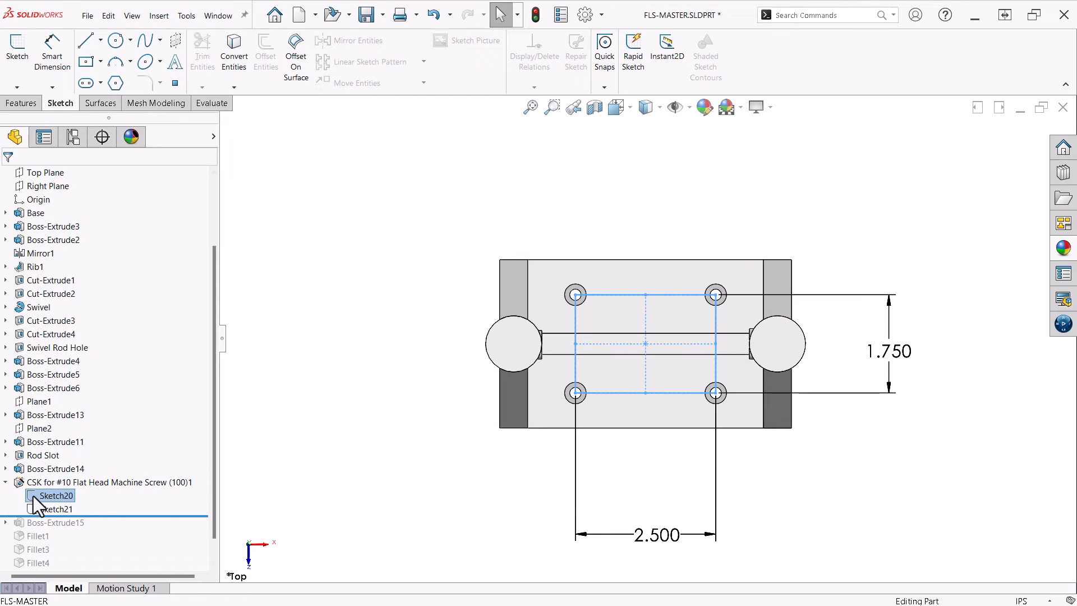
left_click(356, 509)
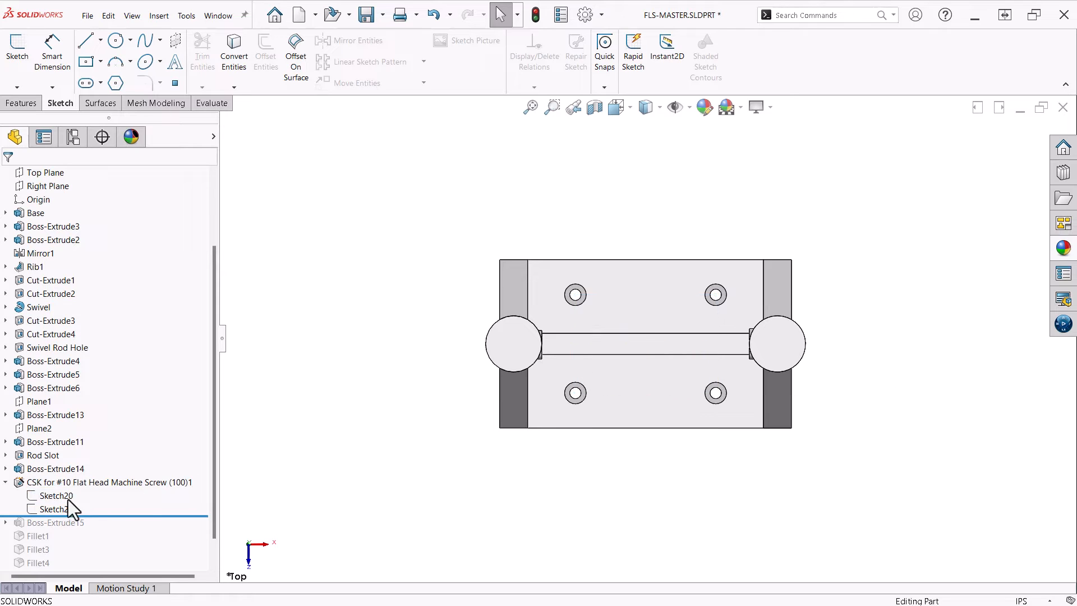
left_click(6, 483)
right_click_drag(297, 453, 359, 398)
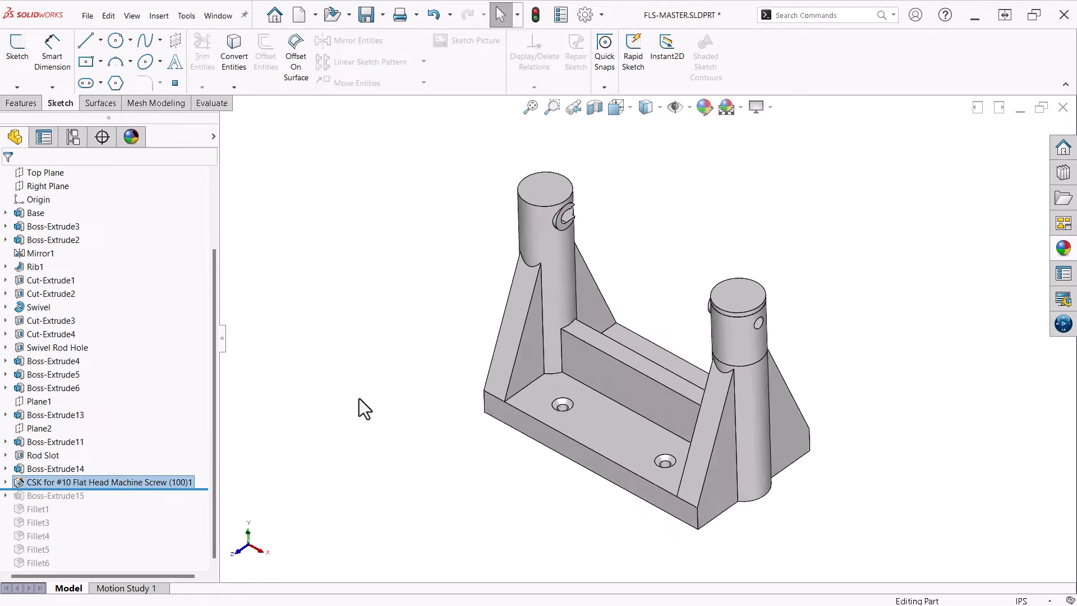
Step: Roll the history forward past Boss-Extrude15 and examine the dimensioned circle sketch that defines the rod
left_click_drag(185, 489, 163, 502)
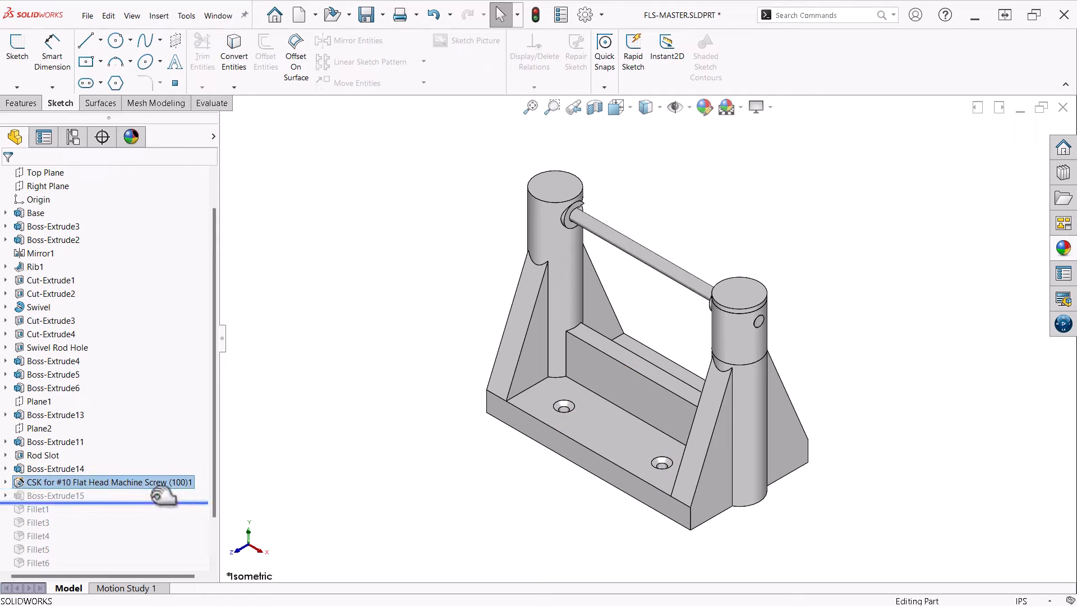
left_click(5, 495)
left_click(38, 507)
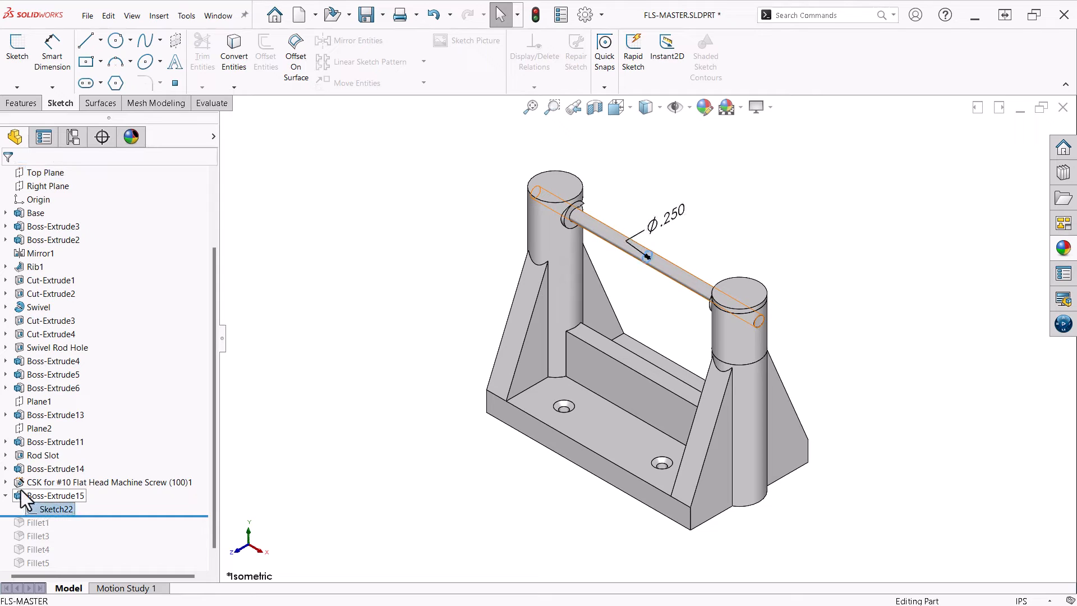
Step: Review the rod extrusion's Mid Plane and Merge result settings, and close the feature without changing them
left_click(20, 494)
left_click(32, 466)
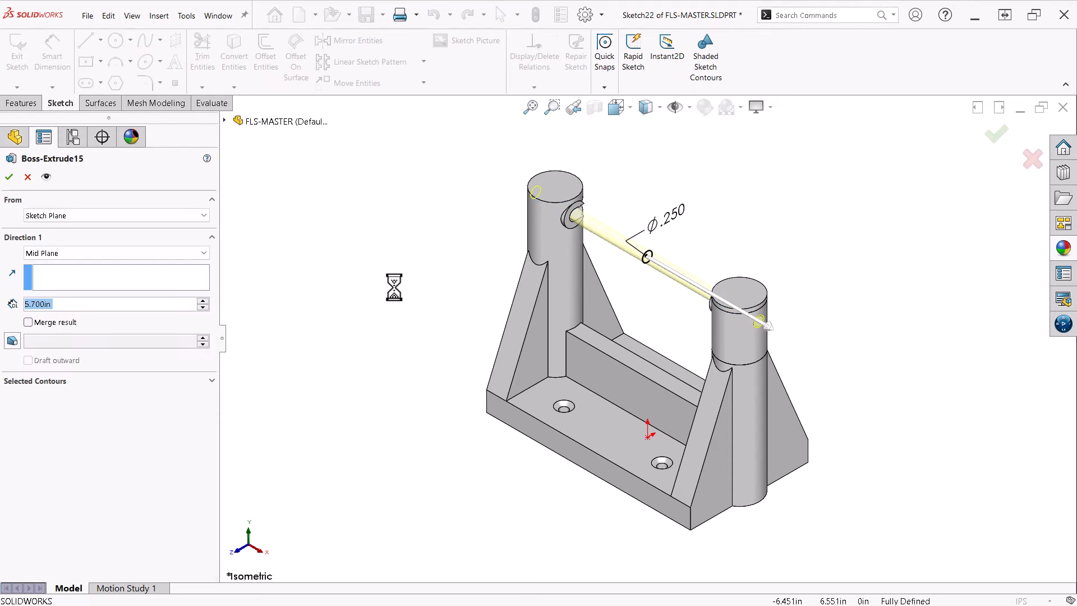
left_click(8, 177)
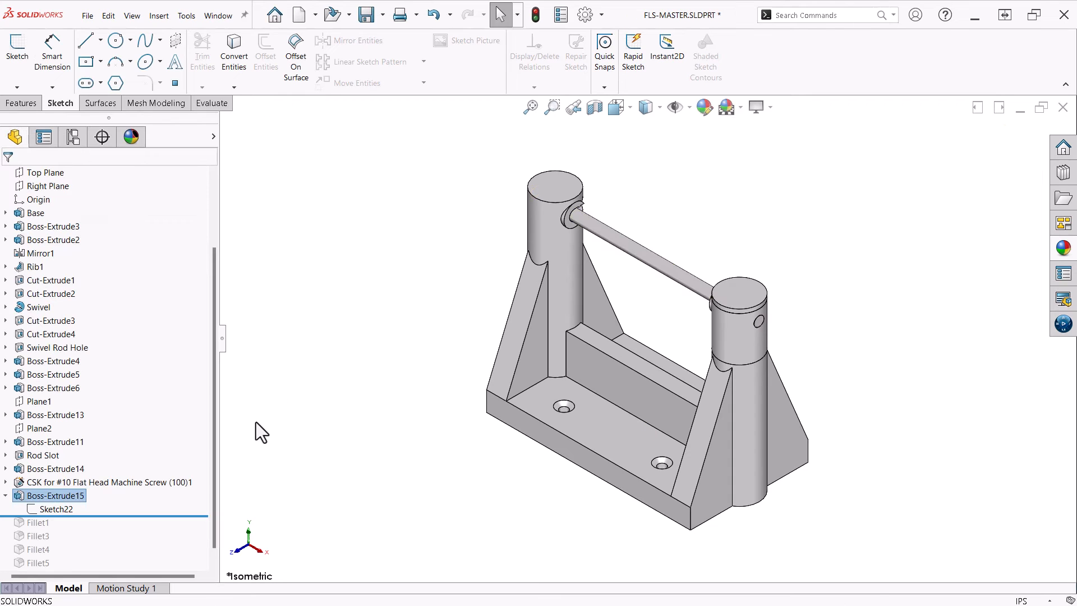
left_click(5, 495)
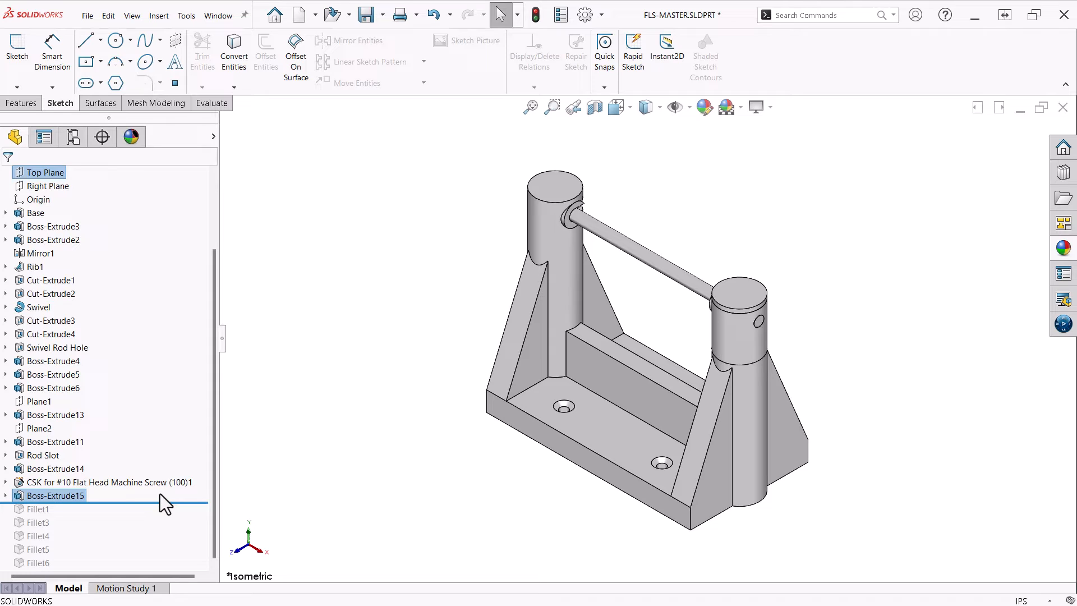
Step: Roll the history forward past the remaining fillets and list the part's solid bodies
left_click_drag(157, 503, 158, 568)
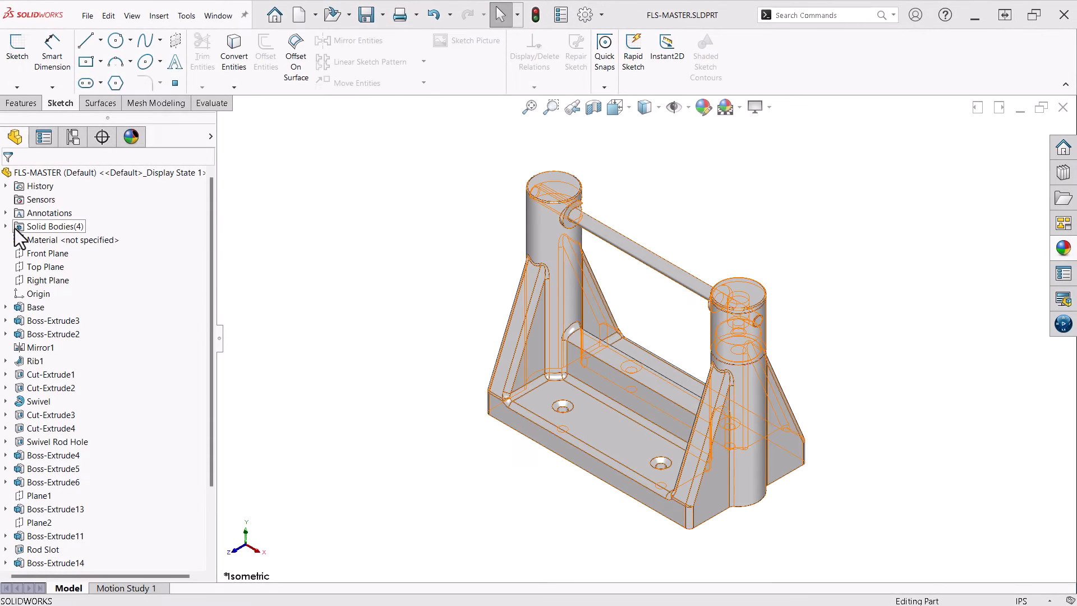
left_click(6, 227)
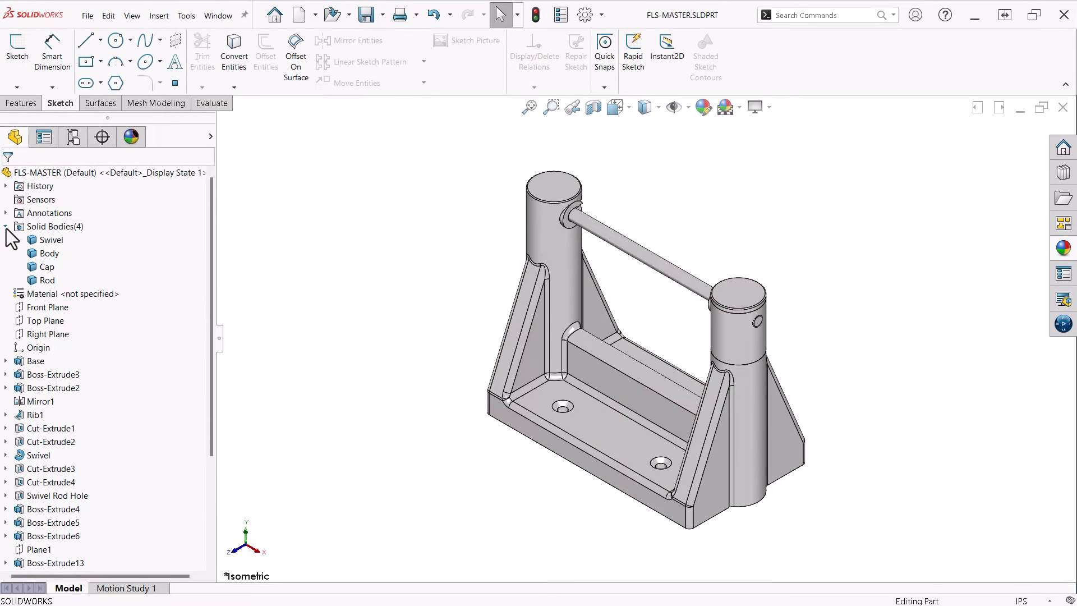
Step: Insert the Swivel body into a new part file named Swivel in the Fishing Line Spooler folder
right_click(34, 240)
left_click(99, 333)
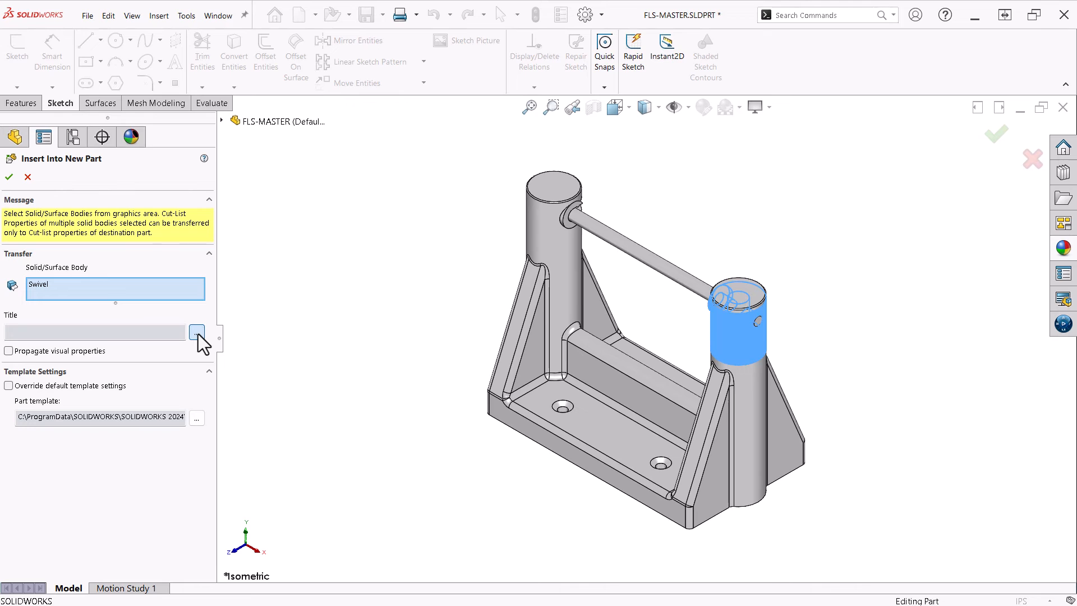
left_click(197, 335)
type("Swivel")
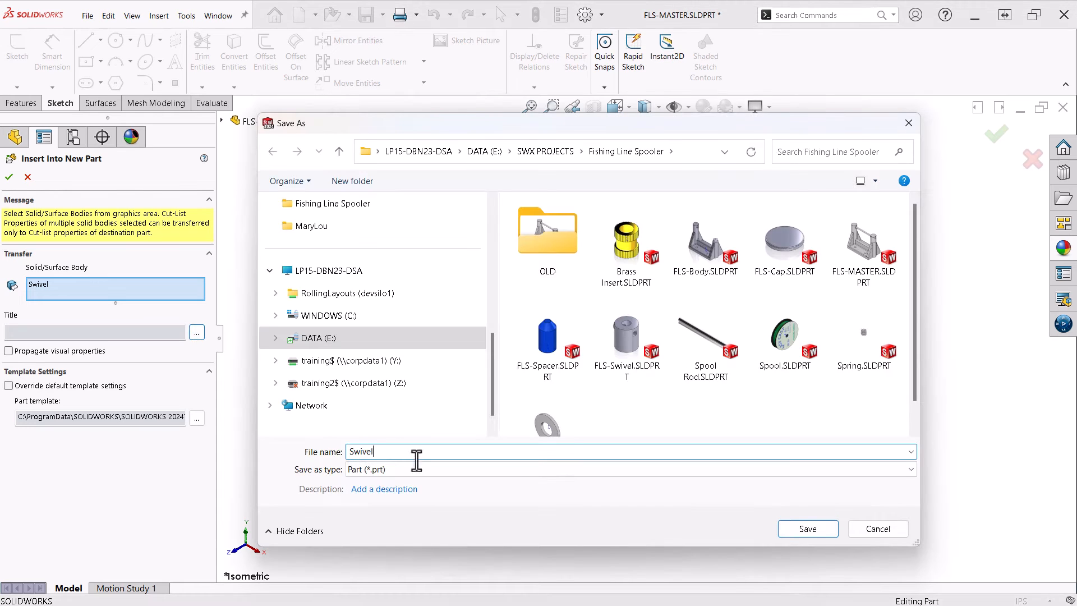
left_click(789, 527)
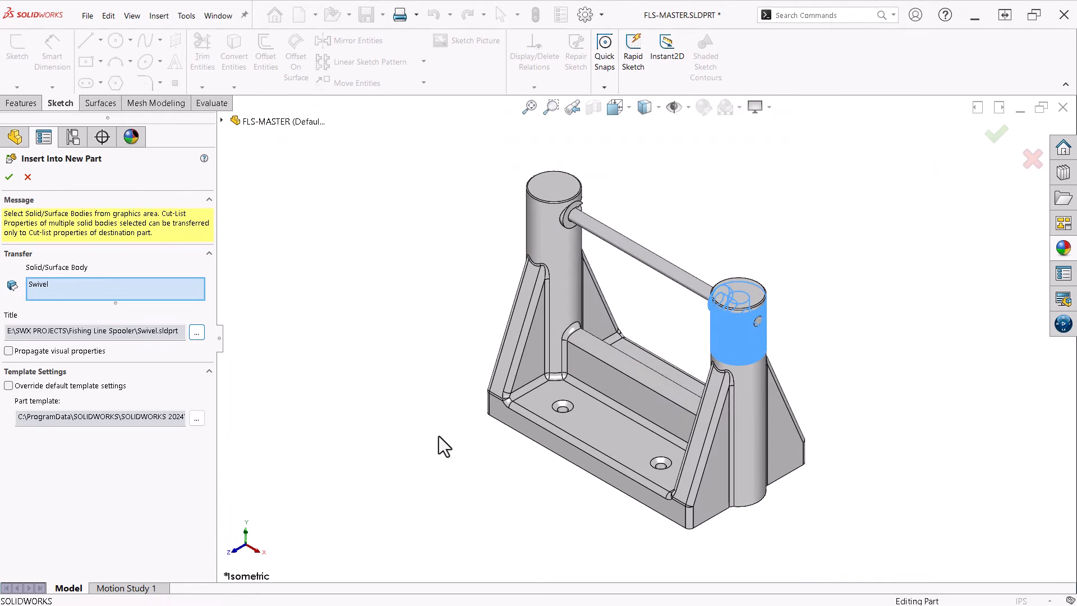
left_click(9, 178)
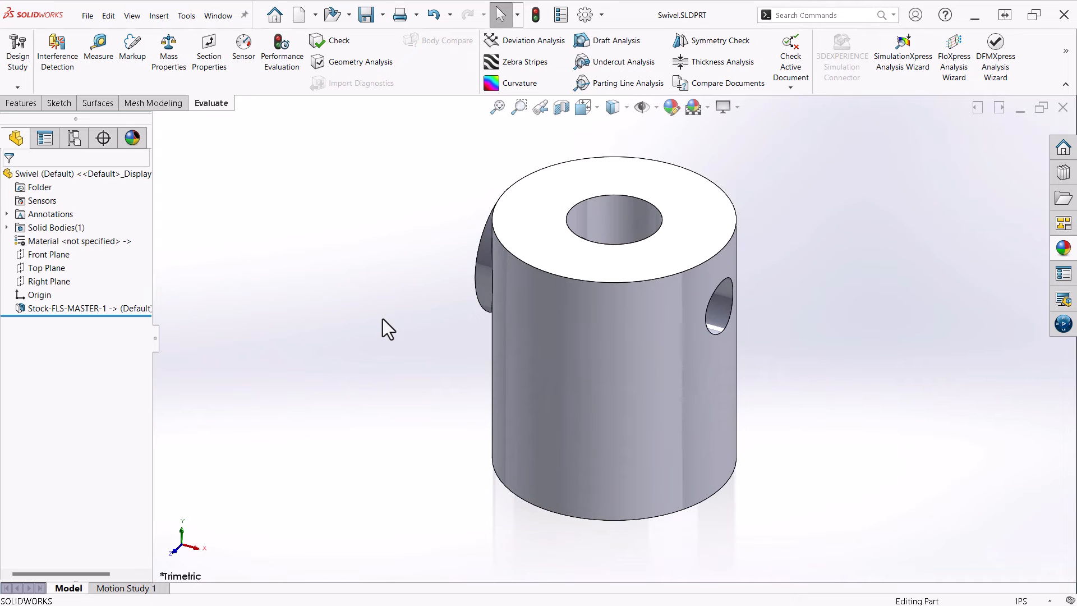
Step: Export the Swivel part as an STL file named Swivel.STL in the Fishing Line Spooler folder
left_click(382, 15)
left_click(392, 48)
left_click(479, 433)
scroll(479, 429, "down", 1)
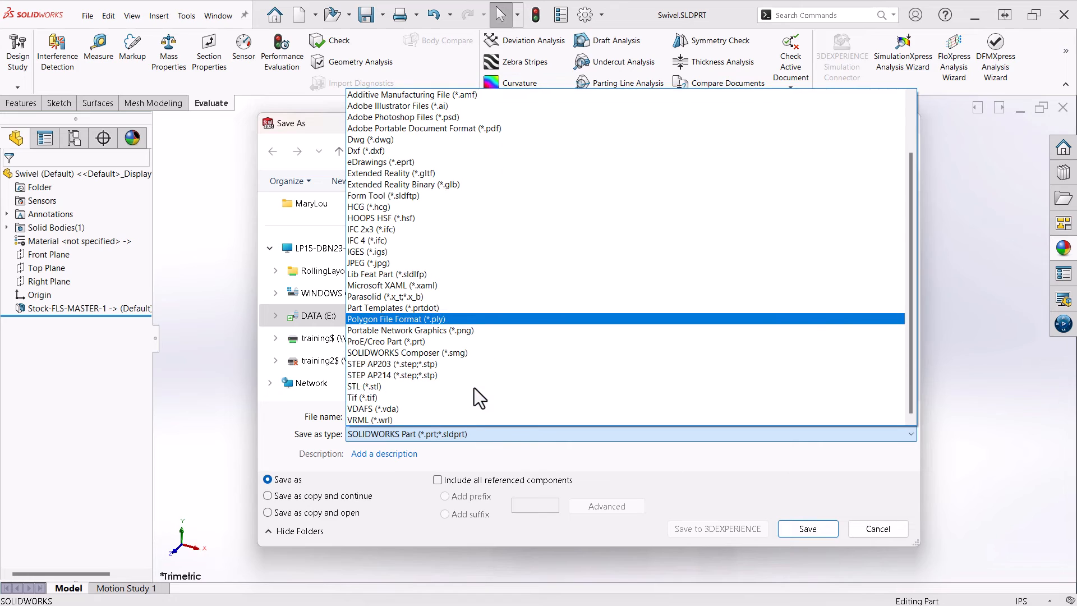
left_click(473, 388)
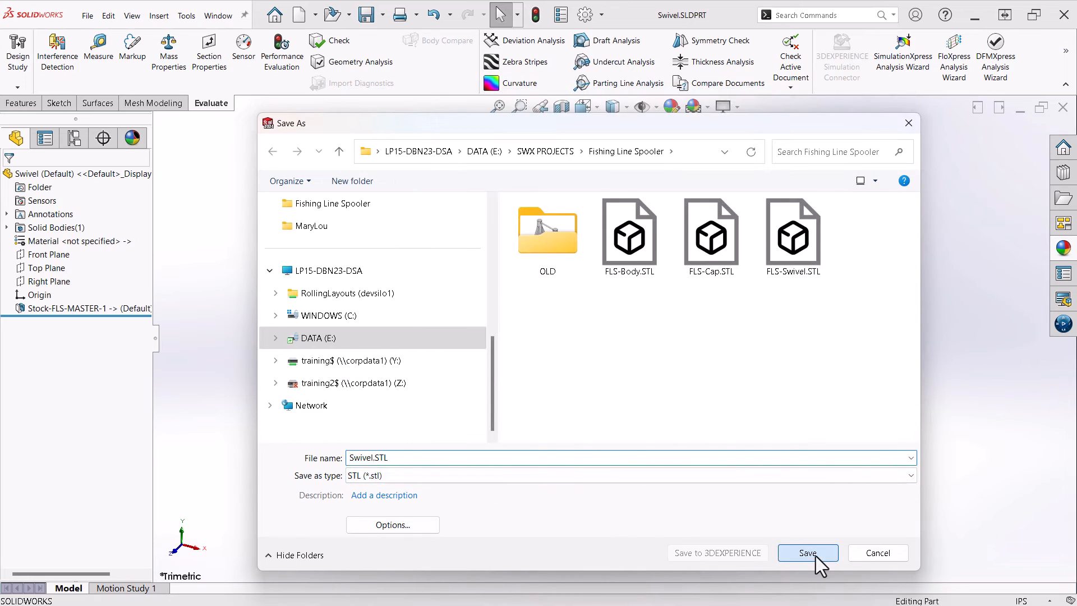
left_click(813, 554)
left_click(583, 334)
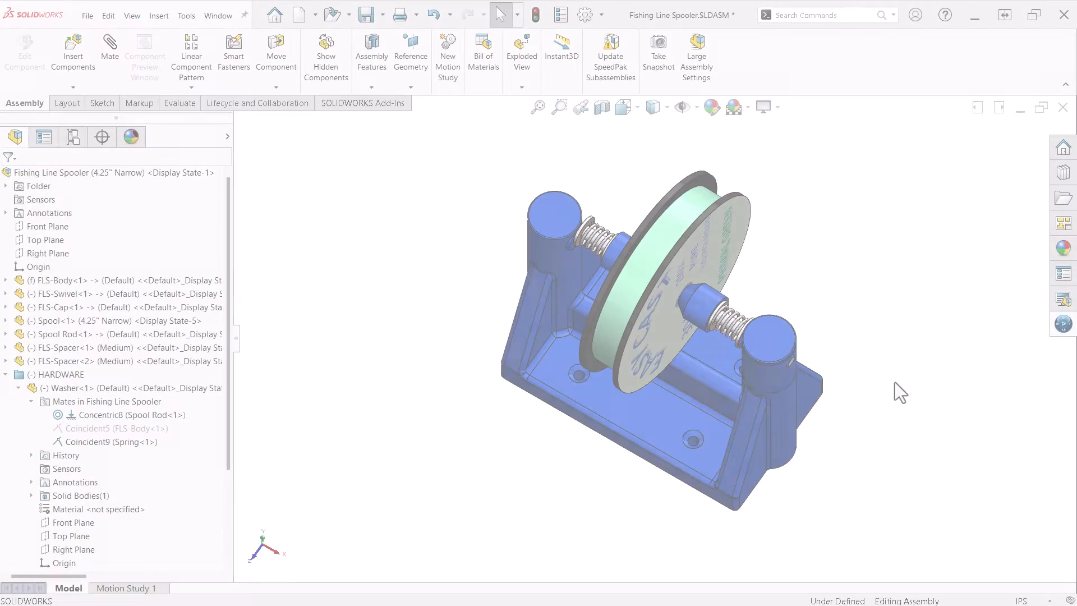
Step: Try the swivel's movement in the Fishing Line Spooler assembly, clear the selection and set the view to isometric
left_click(778, 373)
mouse_move(776, 375)
left_mouse_down()
mouse_move(754, 384)
mouse_move(777, 372)
left_mouse_up()
key("Escape")
left_click(860, 331)
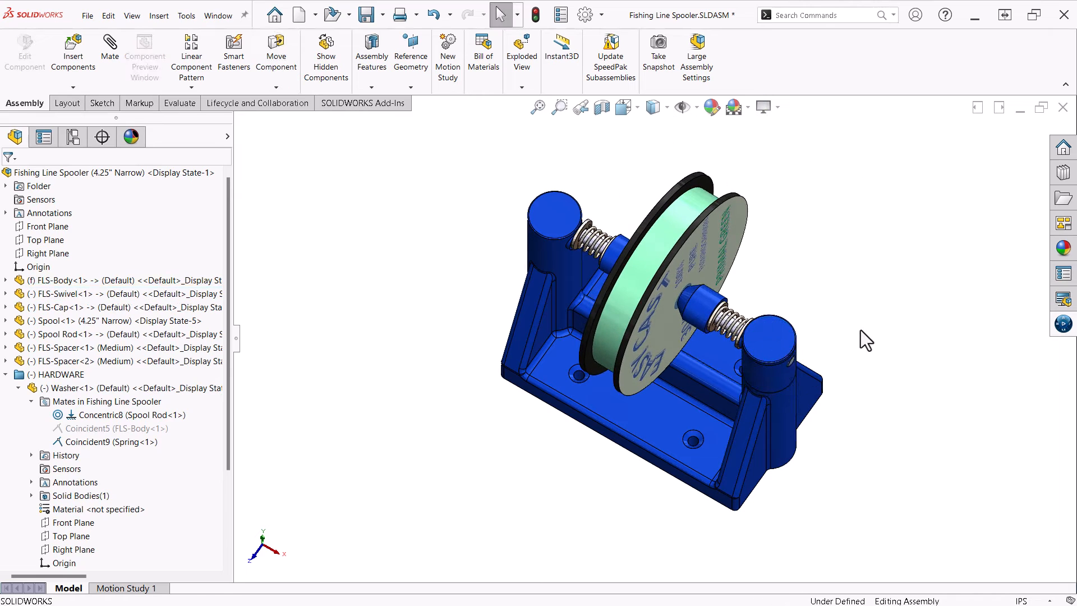
right_click_drag(860, 330, 921, 288)
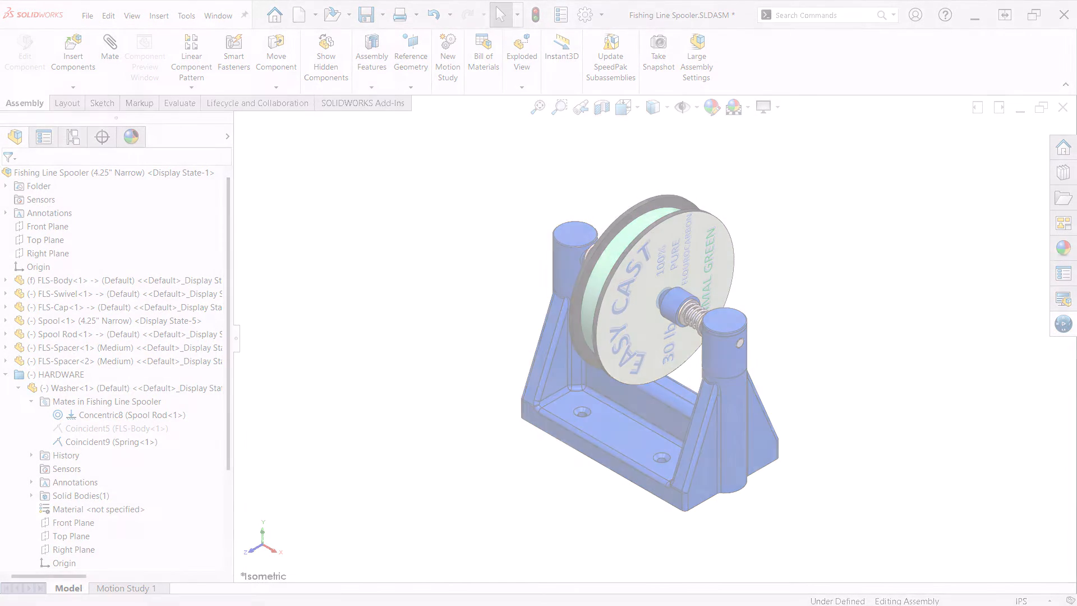